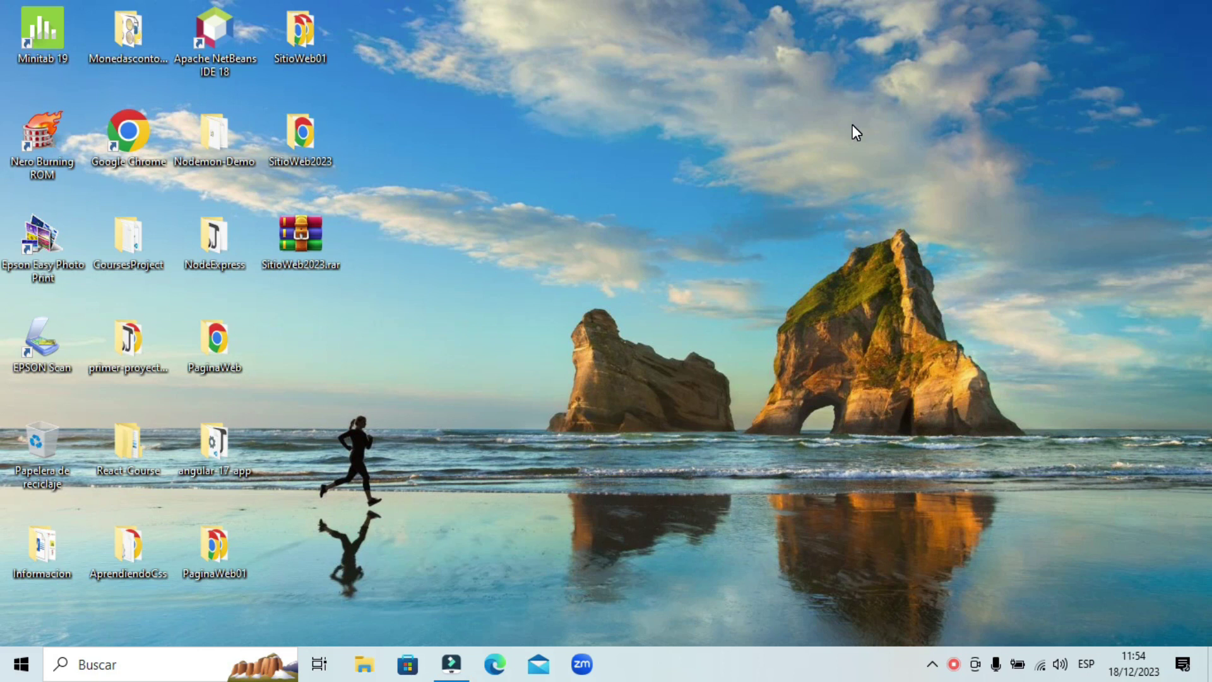
- Launch Chrome and run a Google search for 'github'
double_click(115, 153)
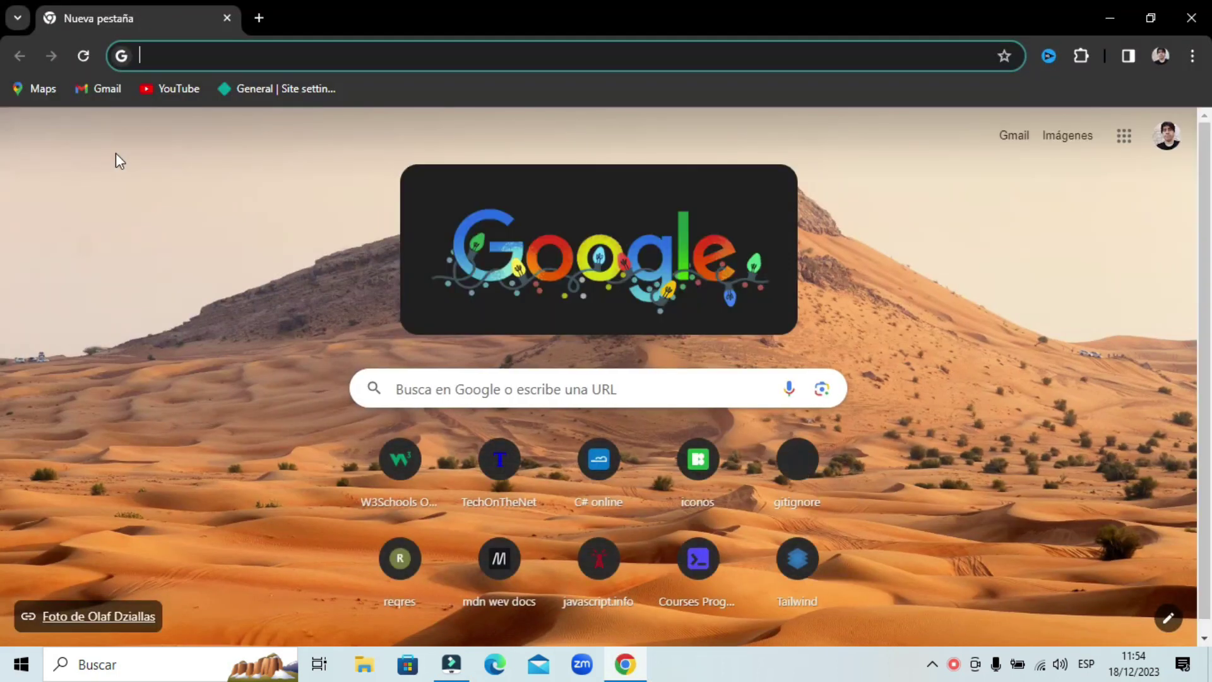
left_click(523, 379)
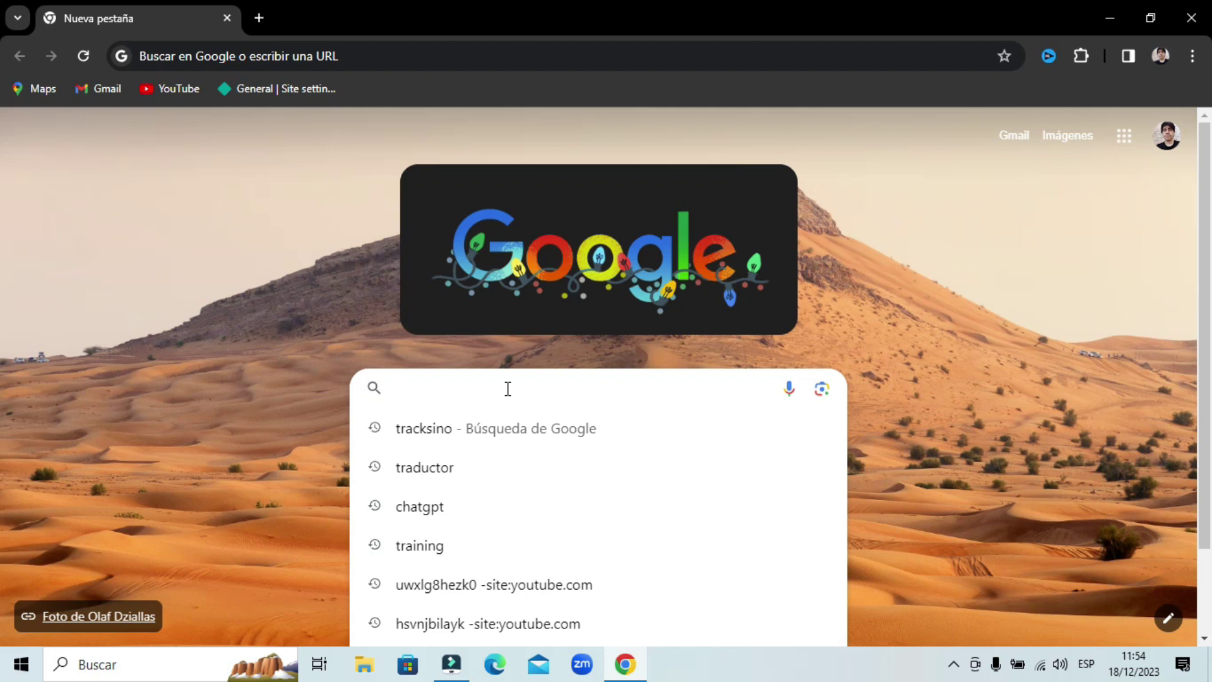
type("github")
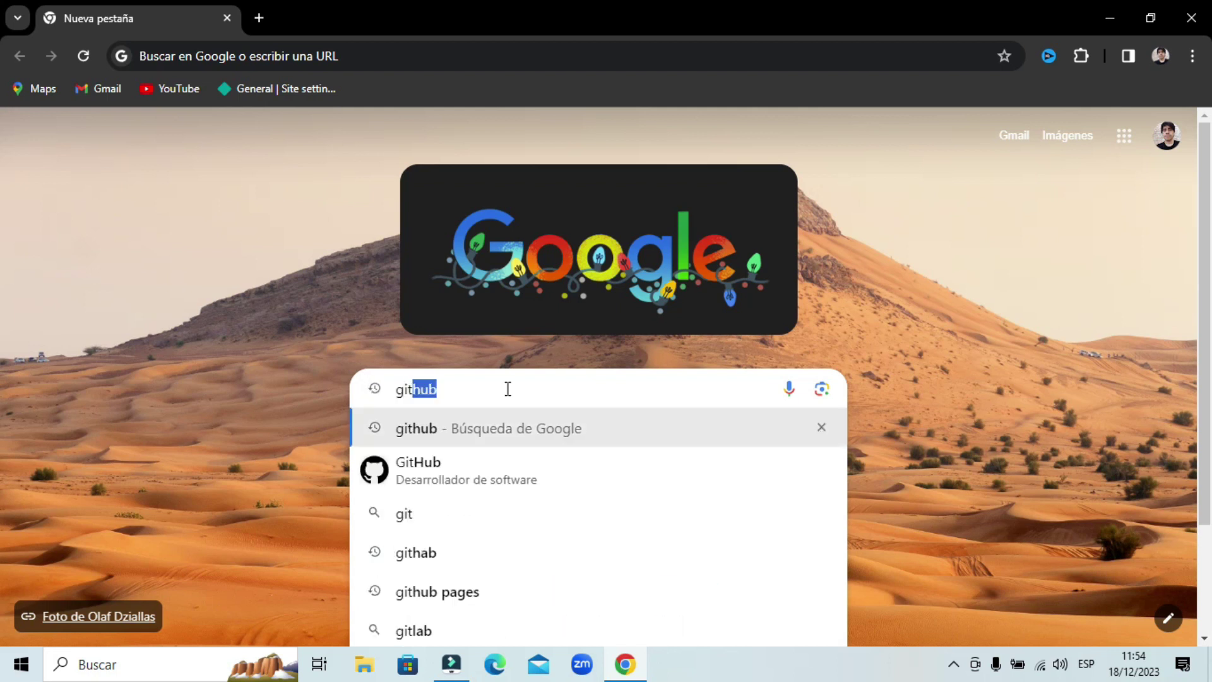
key("Return")
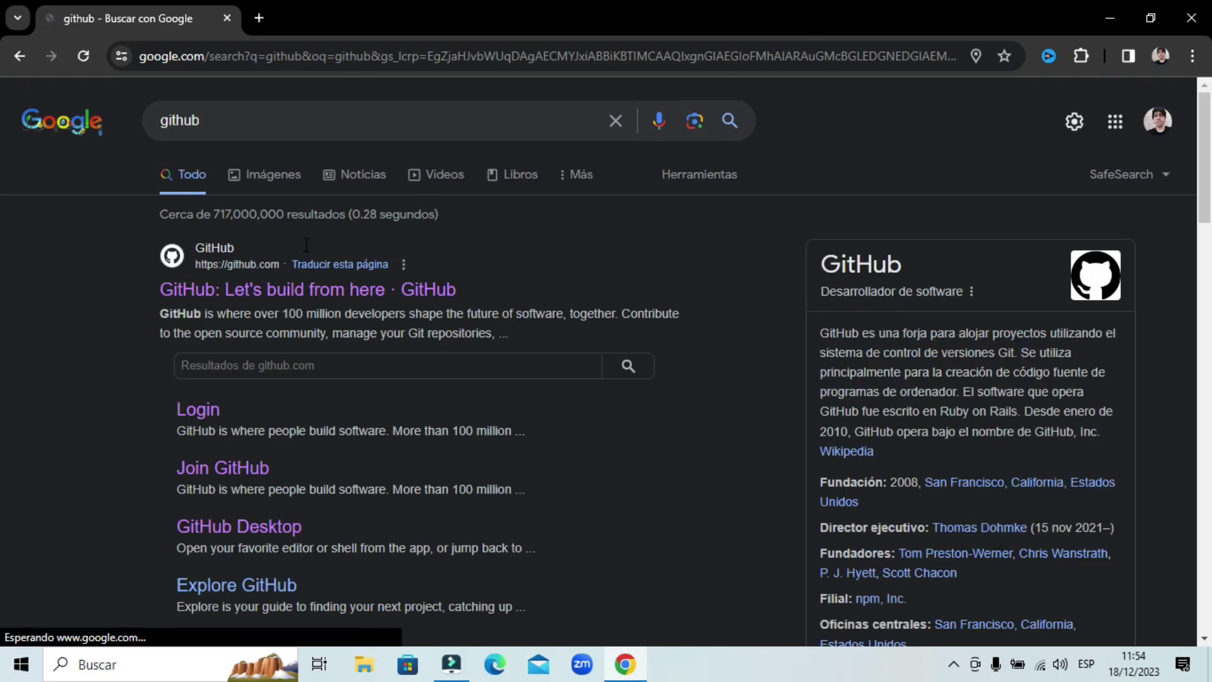
- Open github.com from the results and translate the page into Spanish
left_click(182, 294)
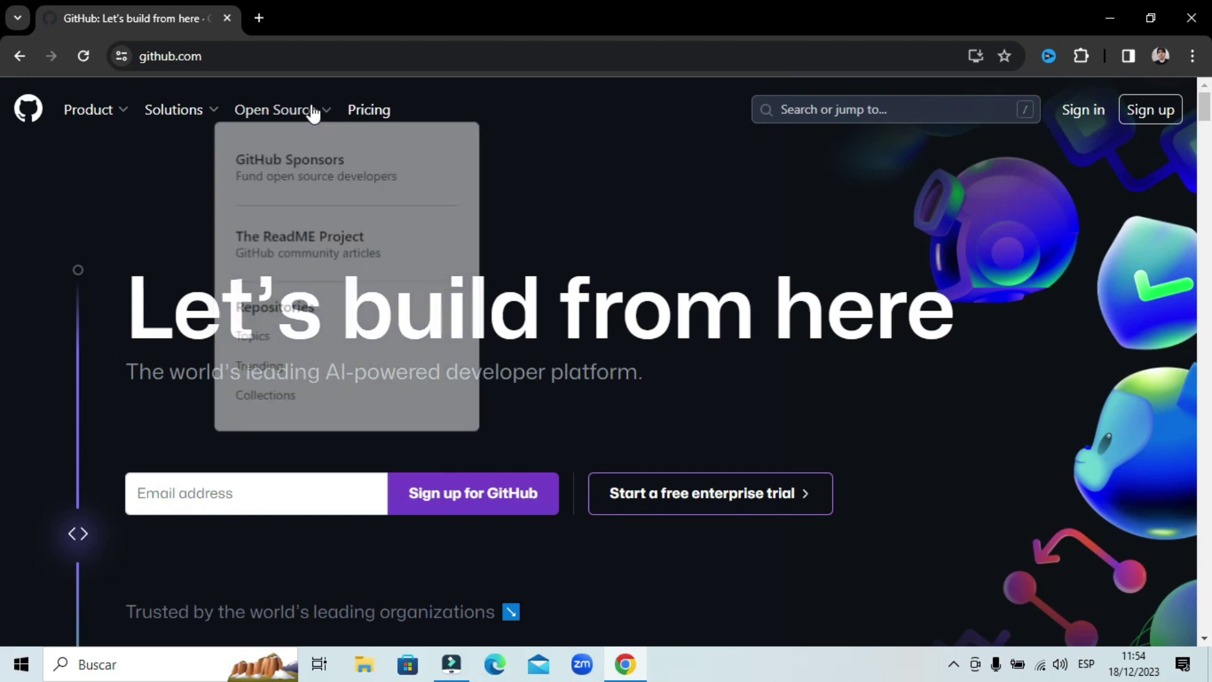
right_click(648, 170)
left_click(741, 464)
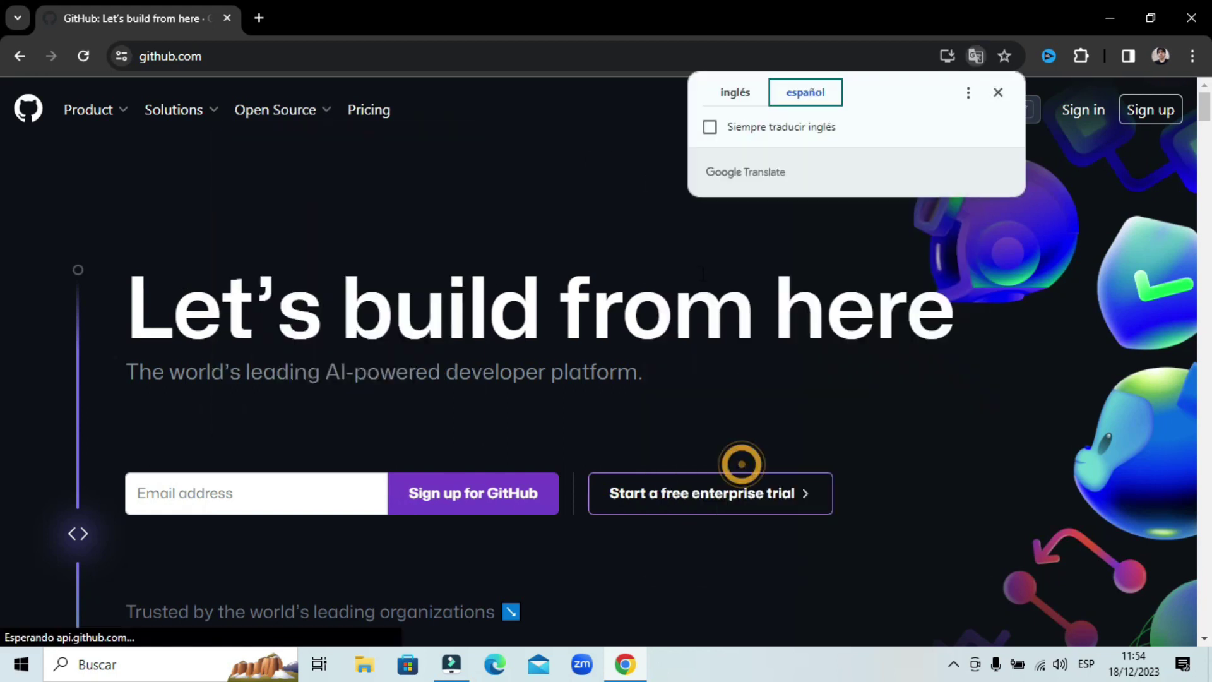
left_click(998, 92)
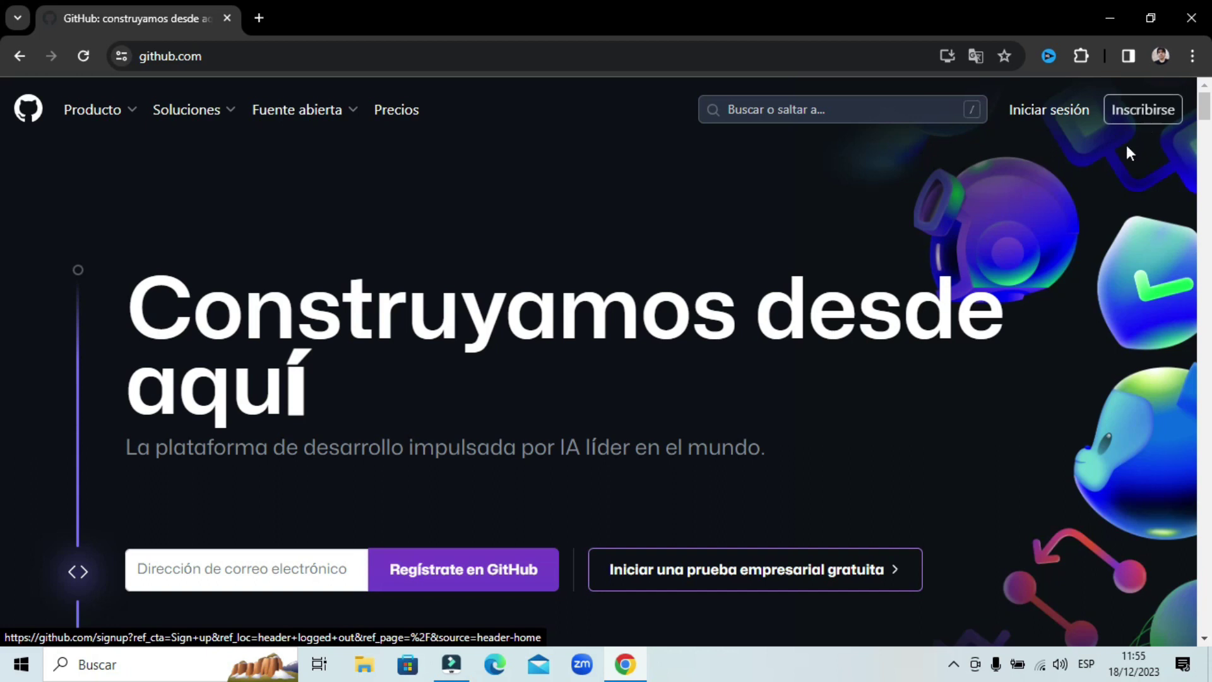
- Sign in to GitHub with the saved account e-mail and the account password
left_click(1048, 109)
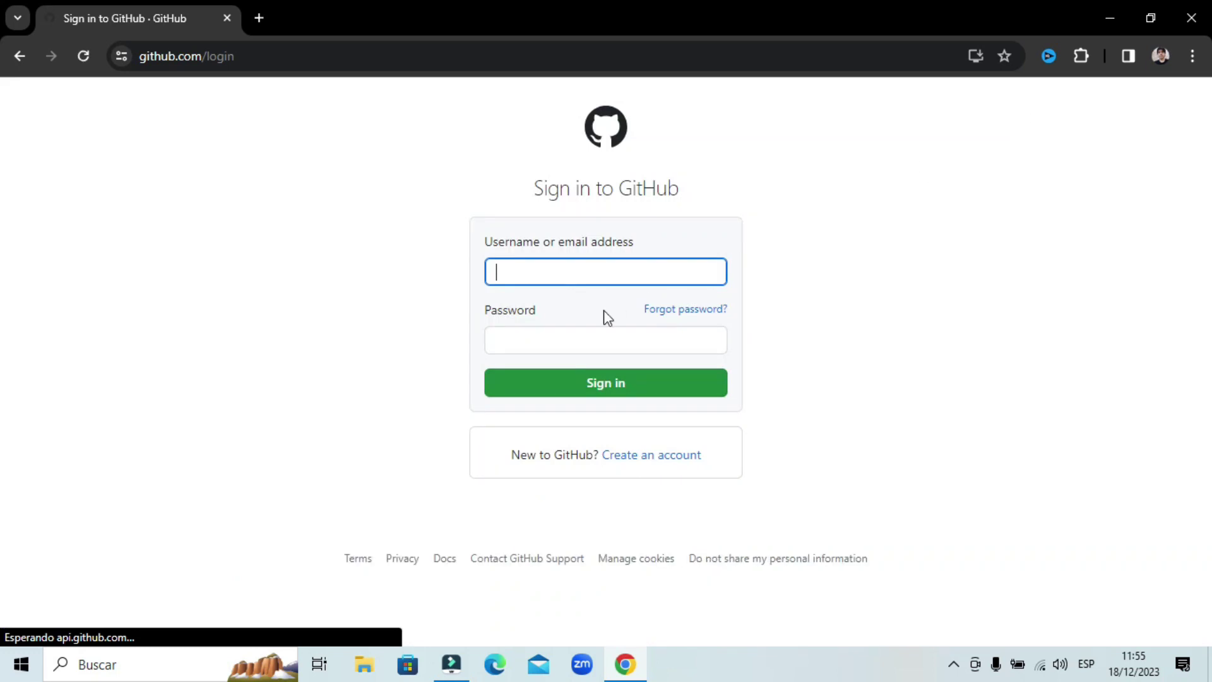
left_click(630, 270)
left_click(639, 314)
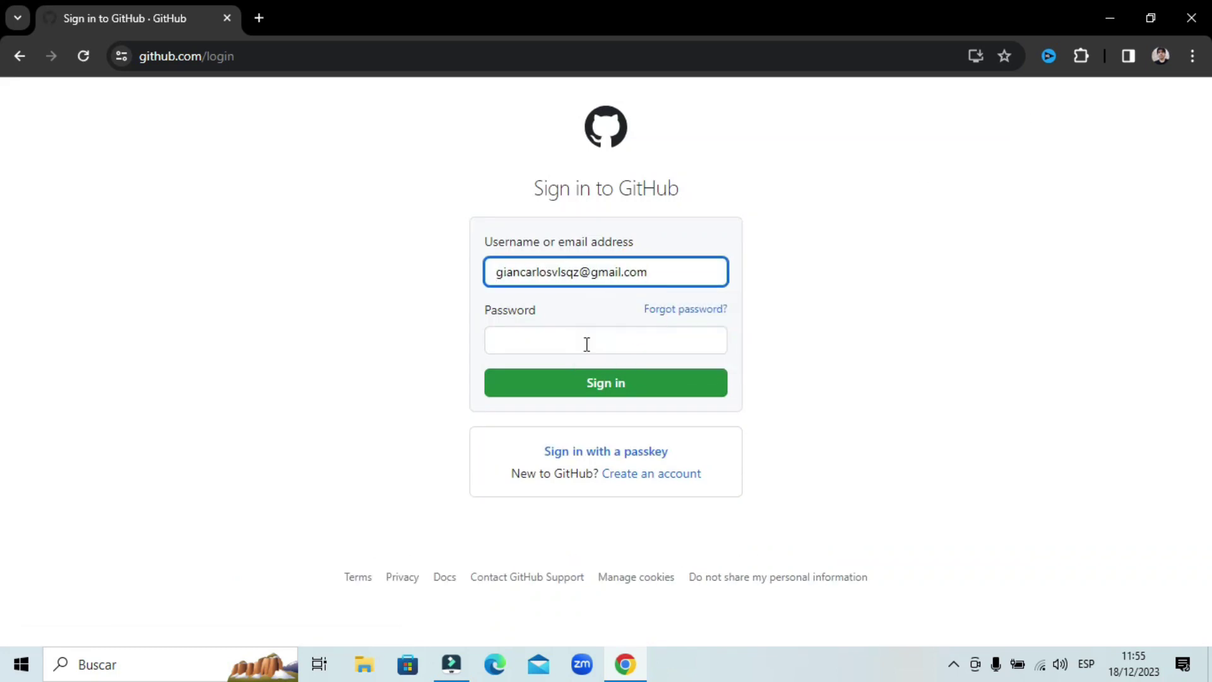
left_click(589, 344)
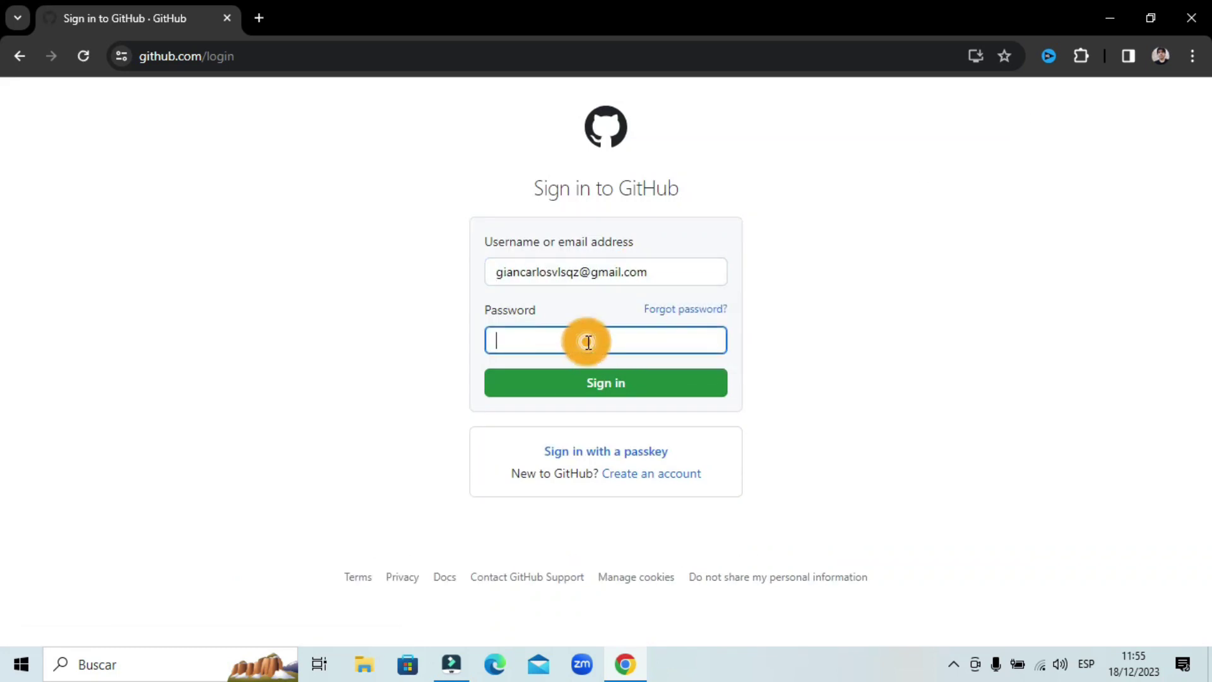
type("•••••••••••••••")
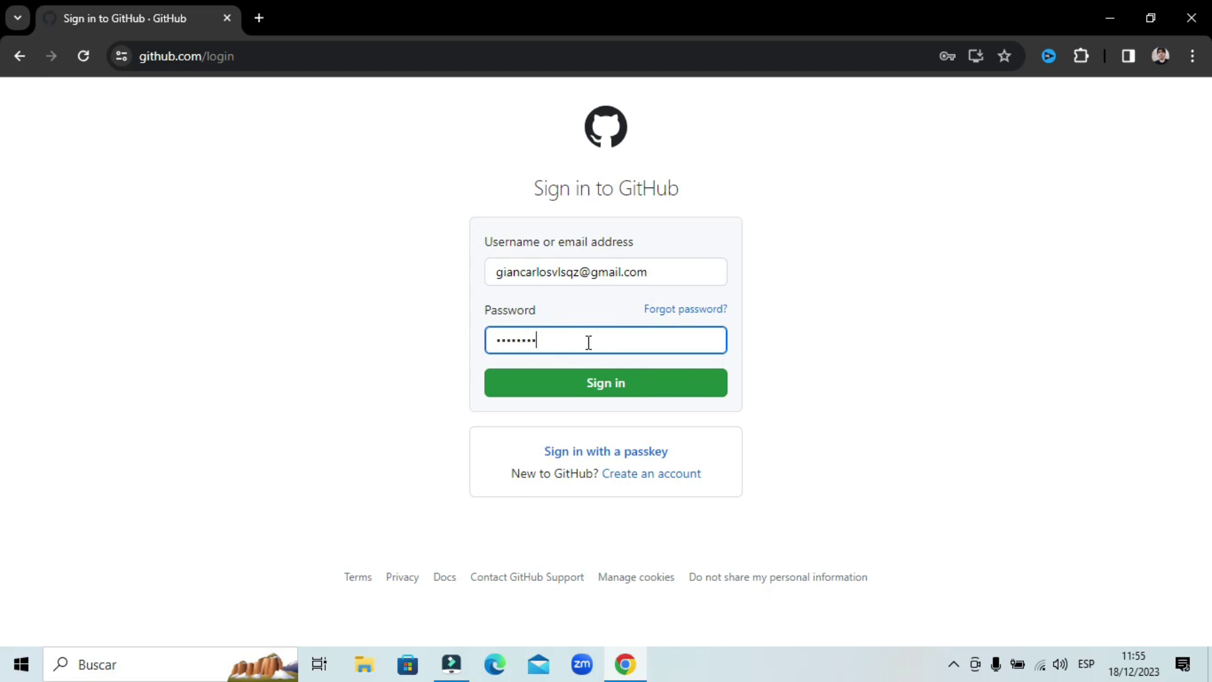
type("••••")
key("Return")
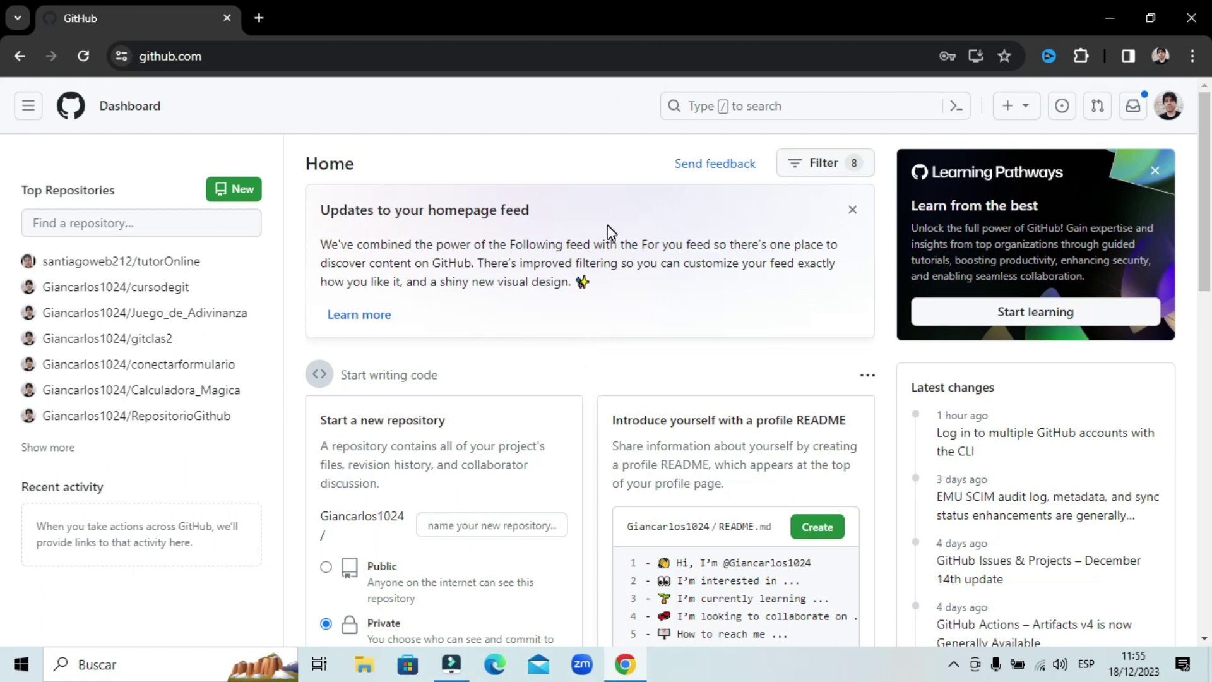
- Go to Your repositories from the avatar menu and browse the 17 listed repositories
left_click(1169, 111)
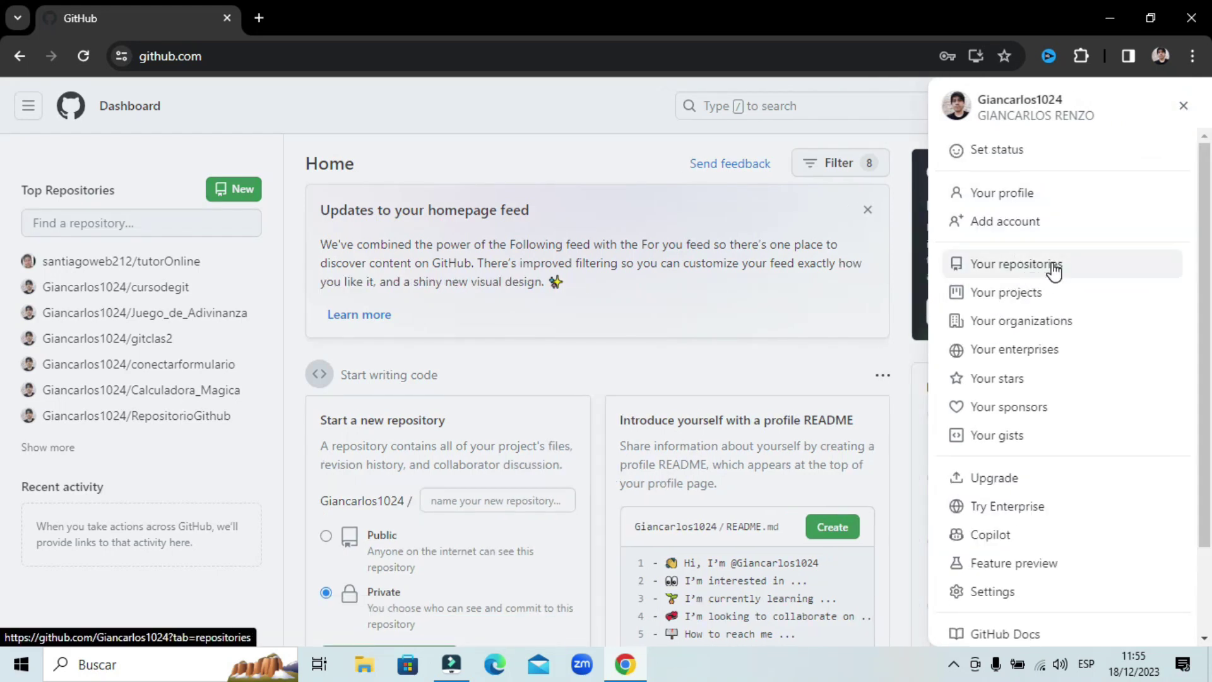
left_click(1018, 270)
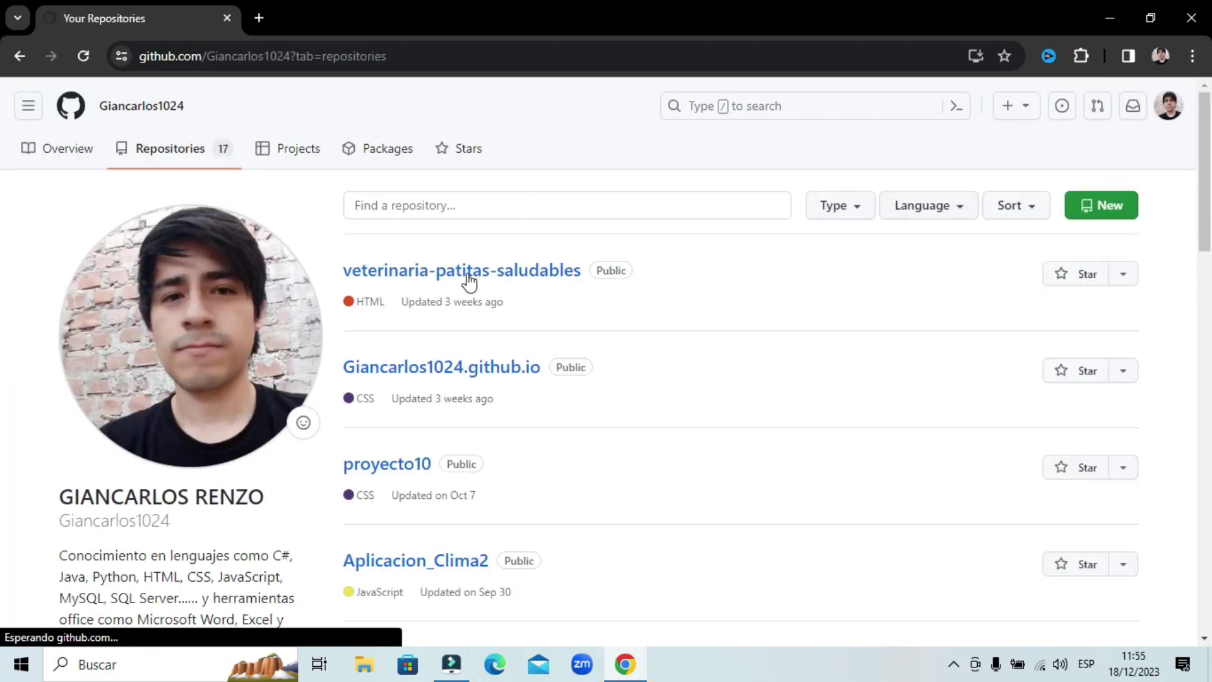
scroll(460, 303, "down", 7)
scroll(549, 373, "up", 7)
scroll(491, 303, "down", 7)
scroll(515, 319, "up", 7)
scroll(479, 328, "down", 7)
scroll(452, 355, "up", 8)
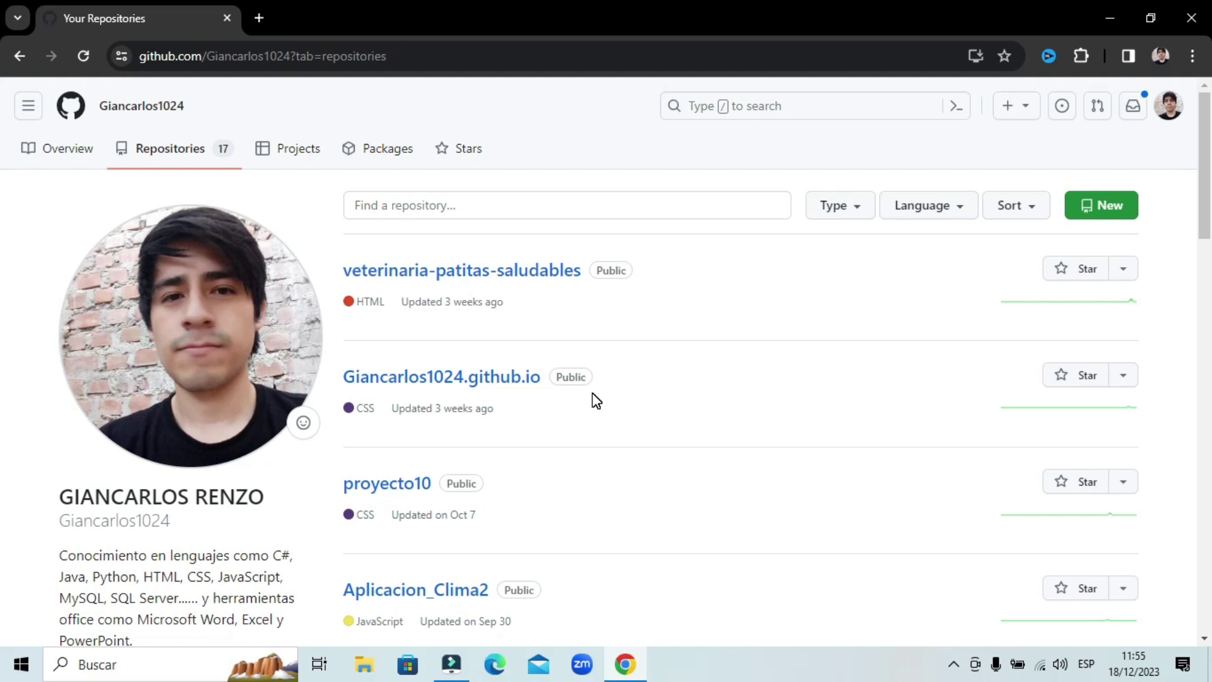
- Start a new repository and translate its creation form into Spanish
left_click(1102, 217)
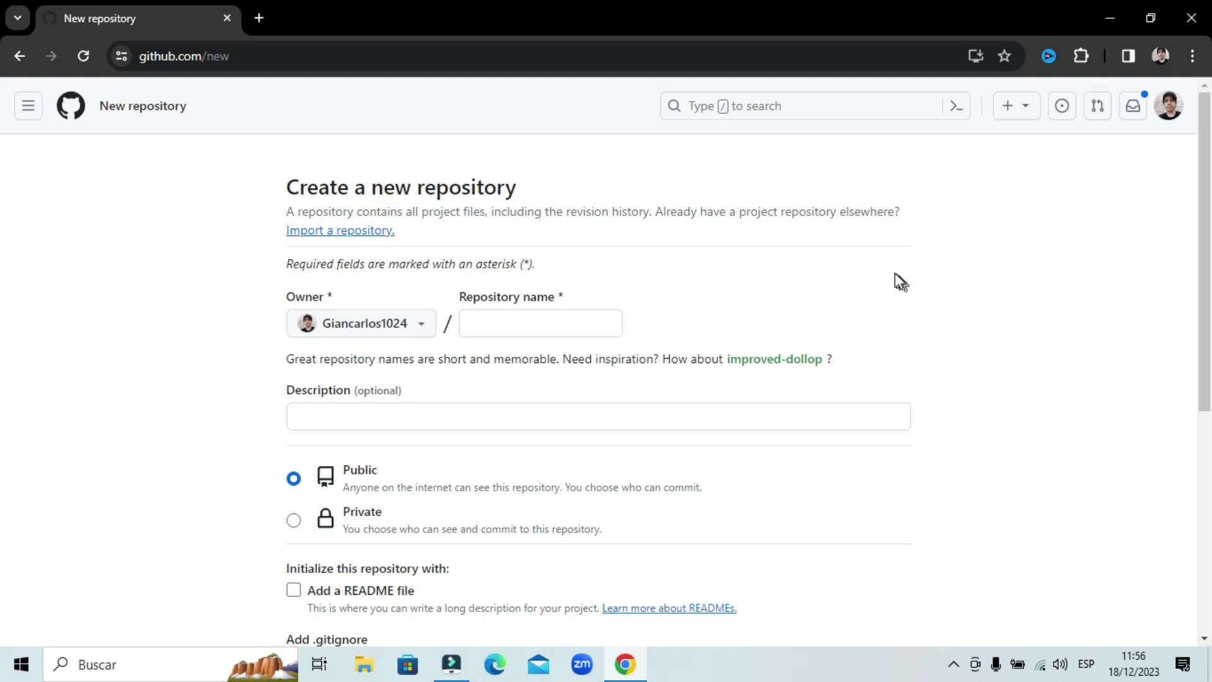
right_click(887, 271)
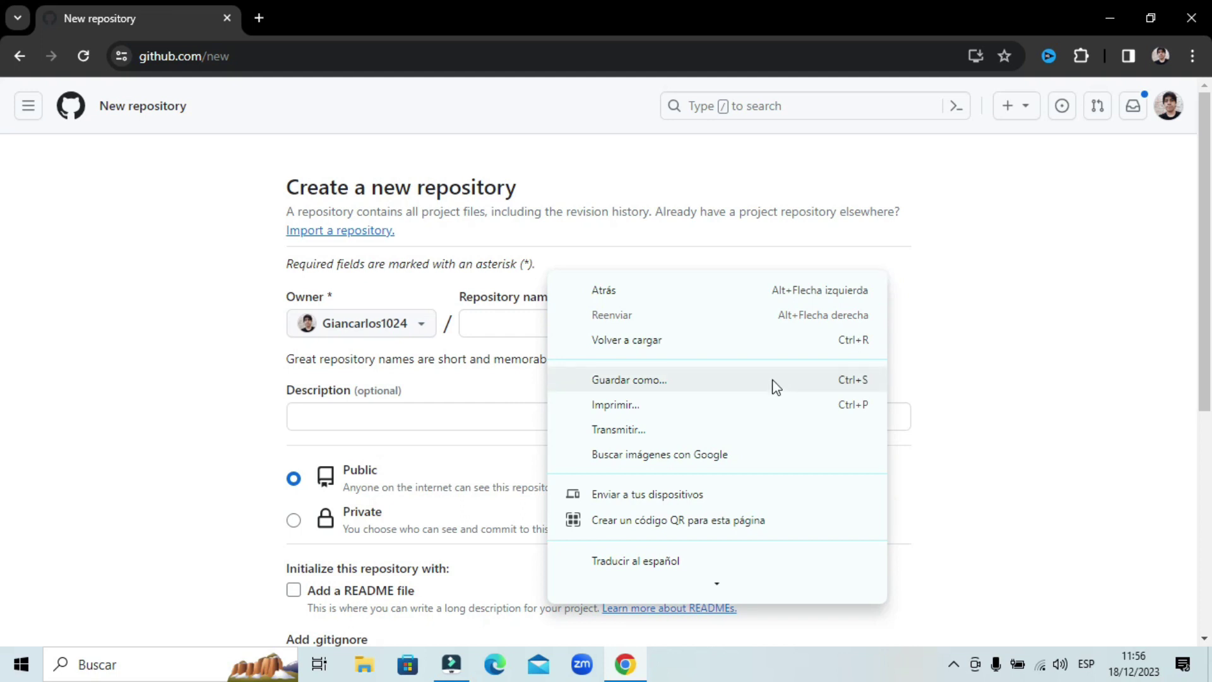
scroll(694, 442, "down", 2)
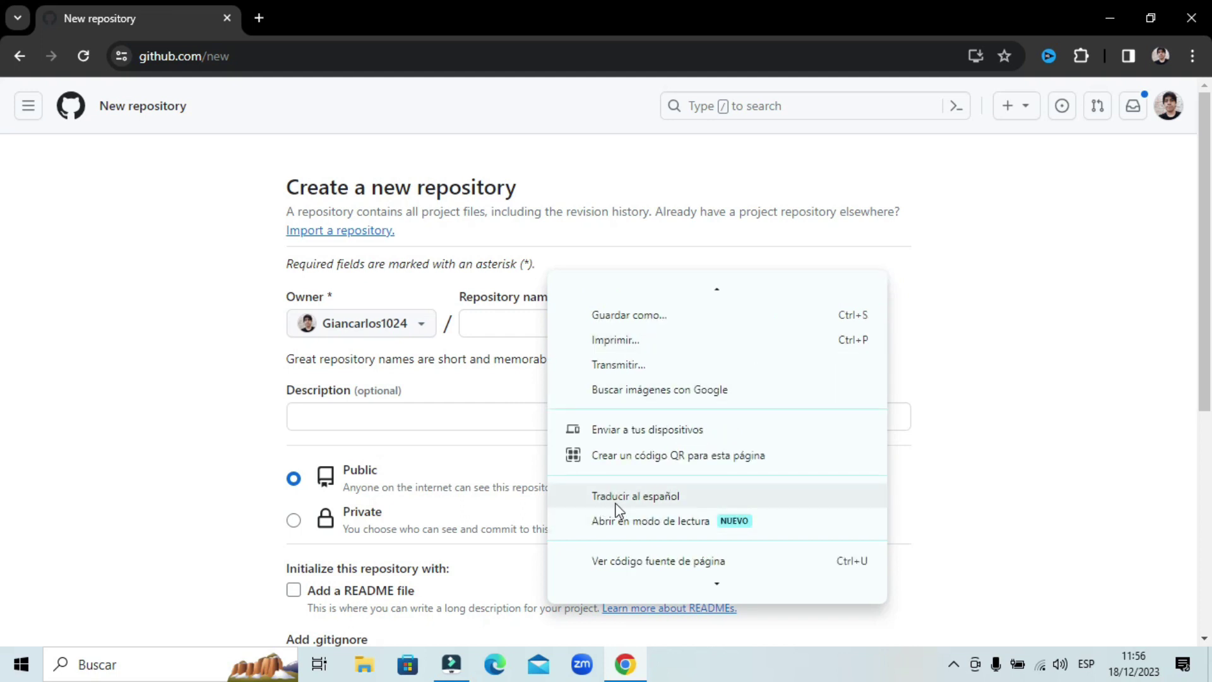
left_click(650, 498)
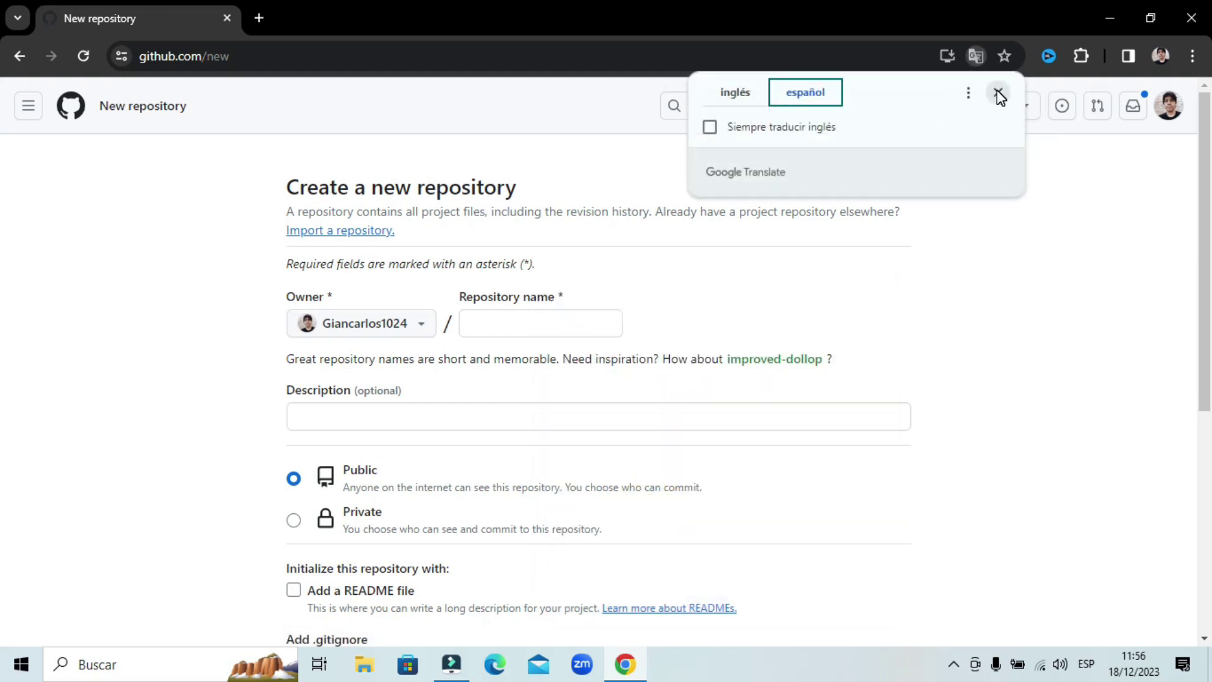
left_click(998, 94)
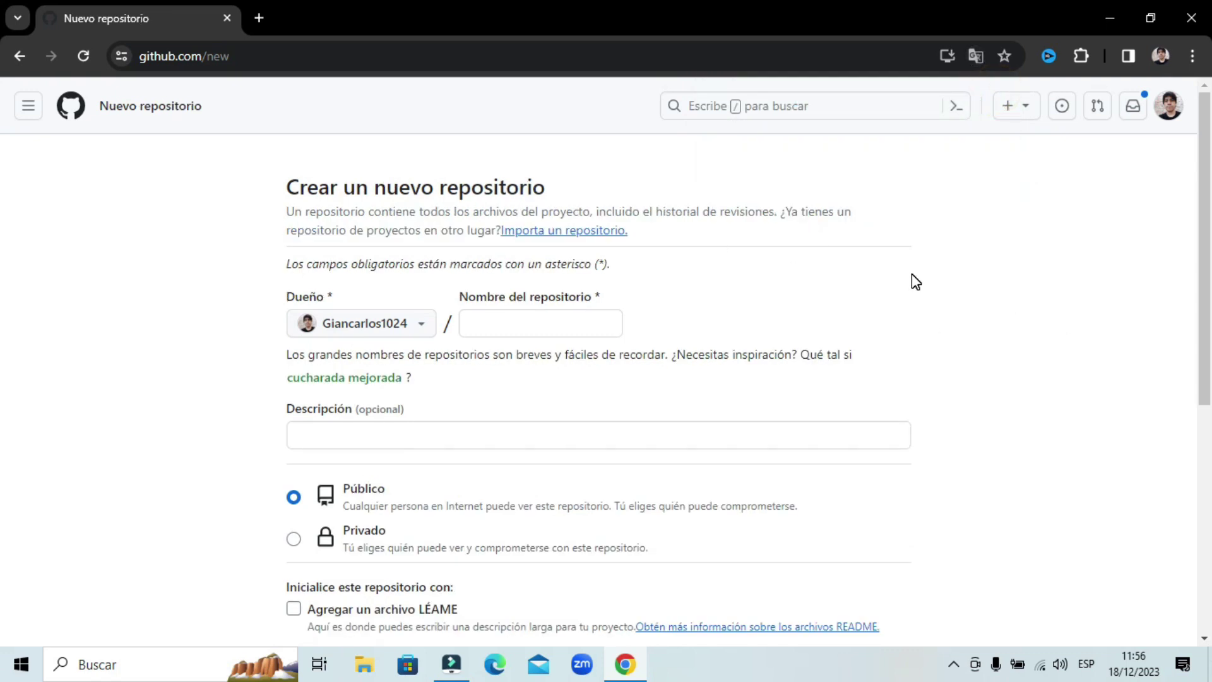
- Name the repository 'Chatbot'
left_click(568, 315)
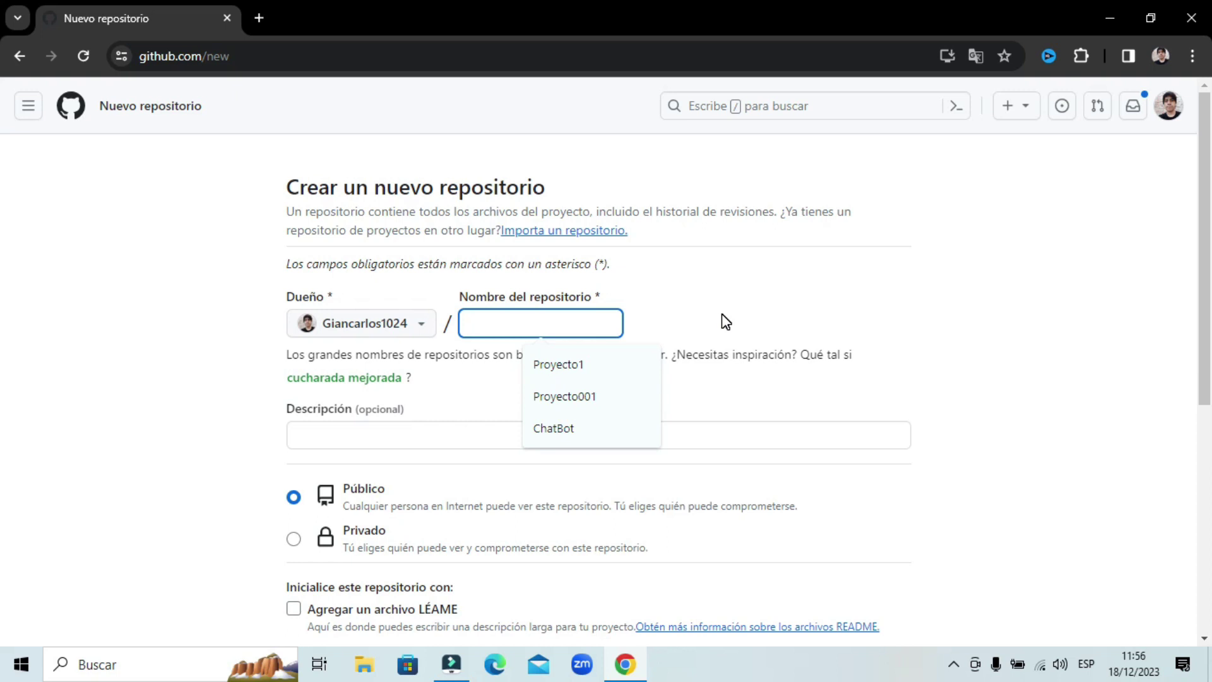
type("Chatbot")
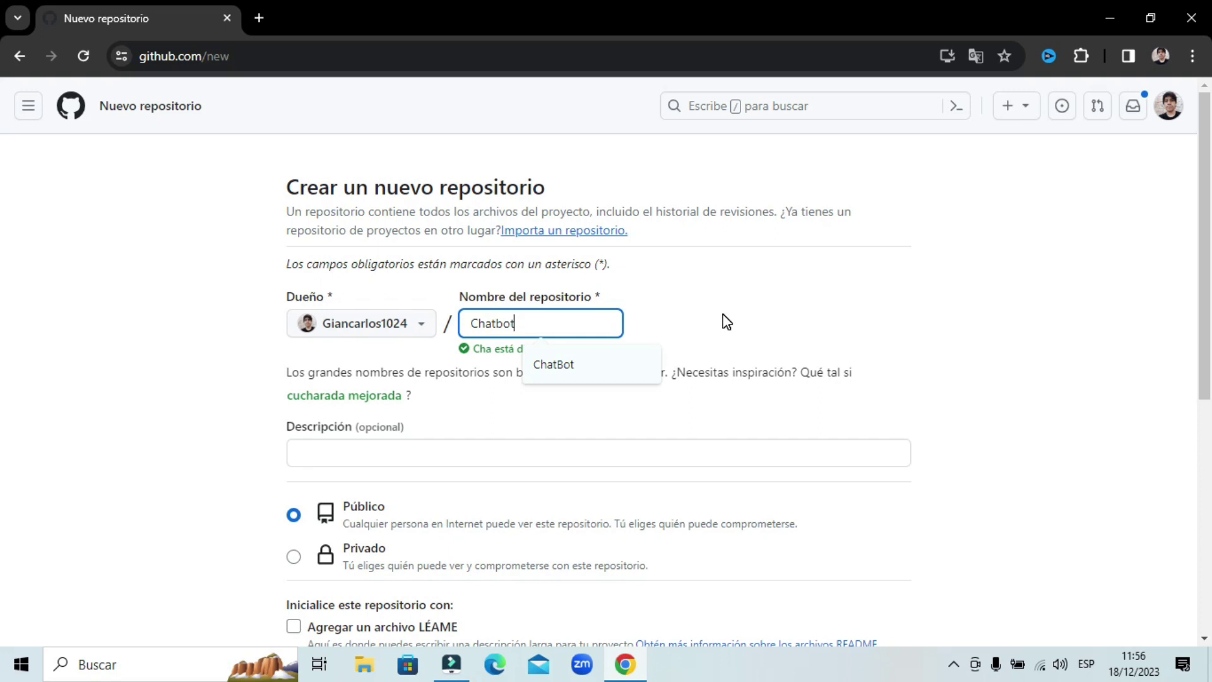
left_click(721, 314)
scroll(537, 353, "down", 1)
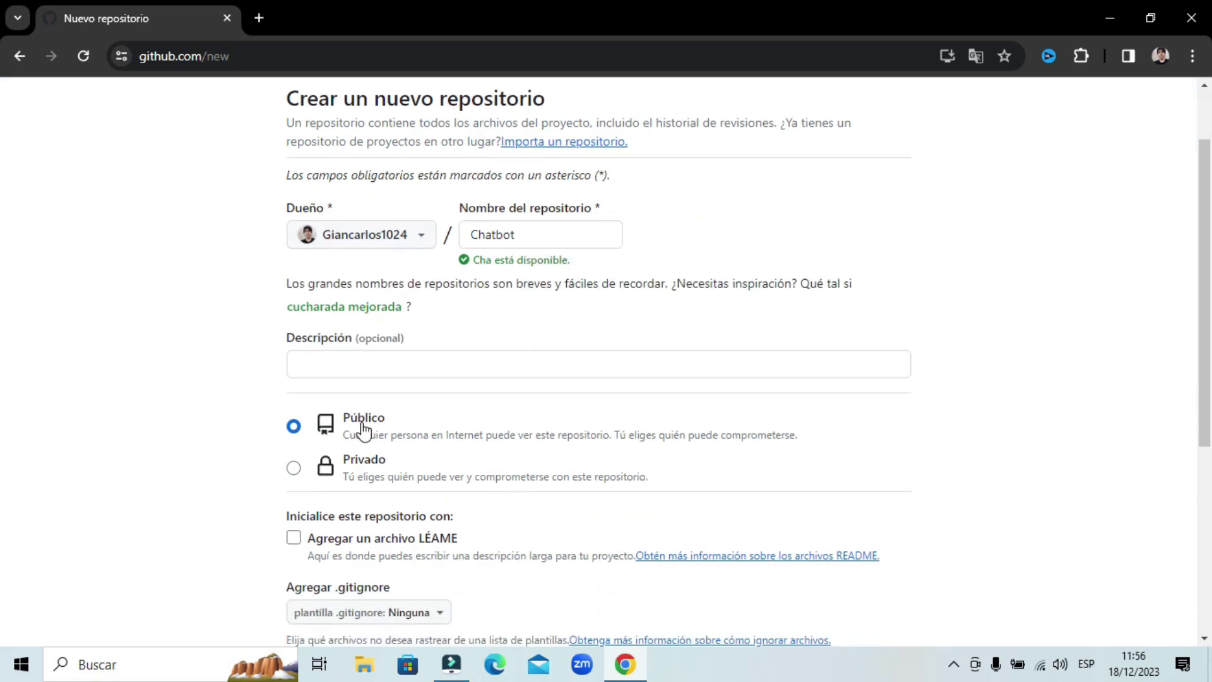
scroll(379, 420, "down", 1)
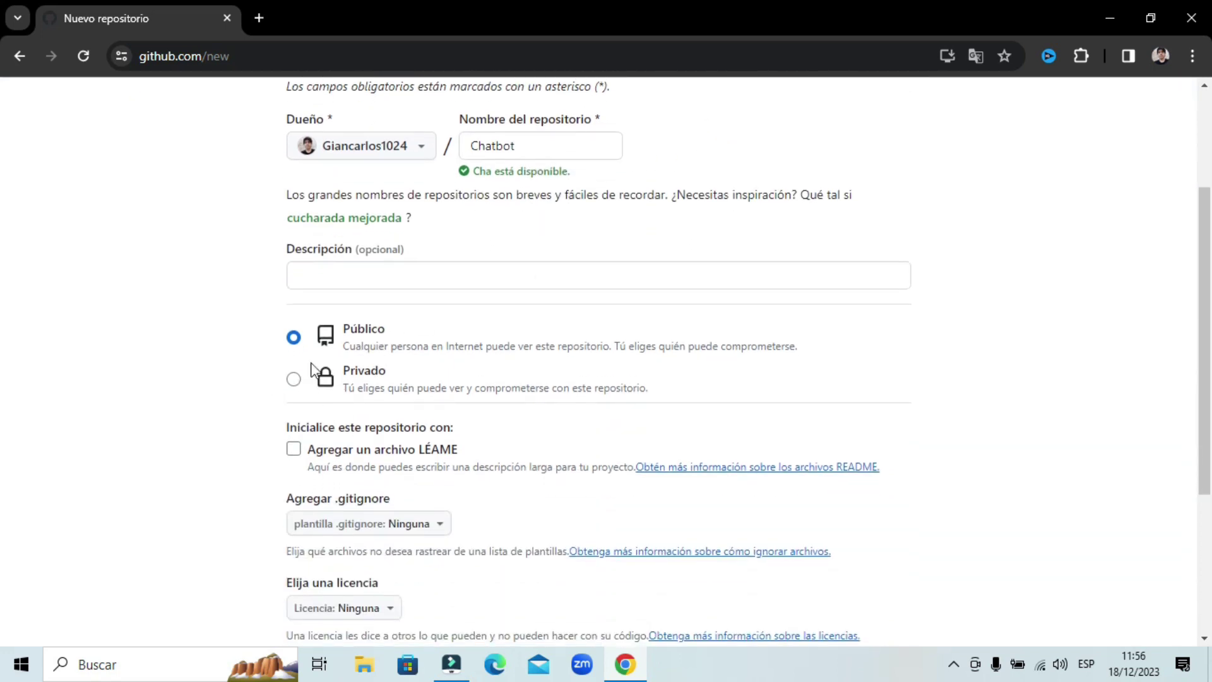
- Set it to Privado, include a README file, and create the repository
left_click(293, 379)
scroll(704, 371, "down", 1)
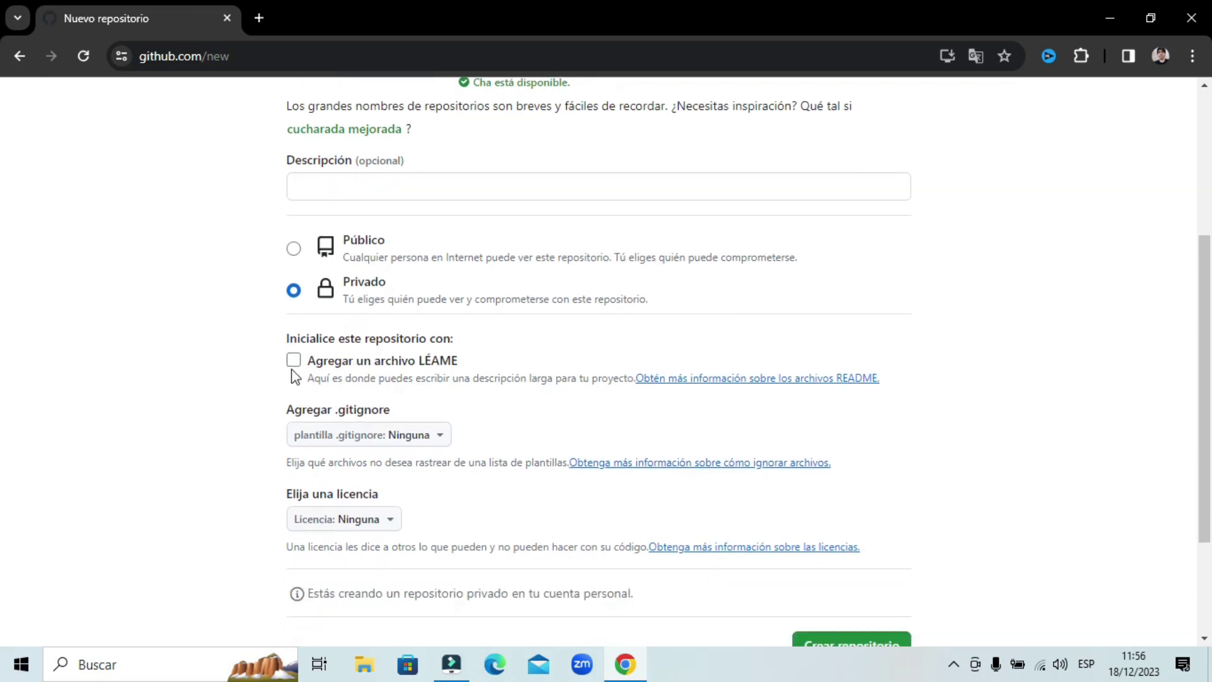
left_click(293, 359)
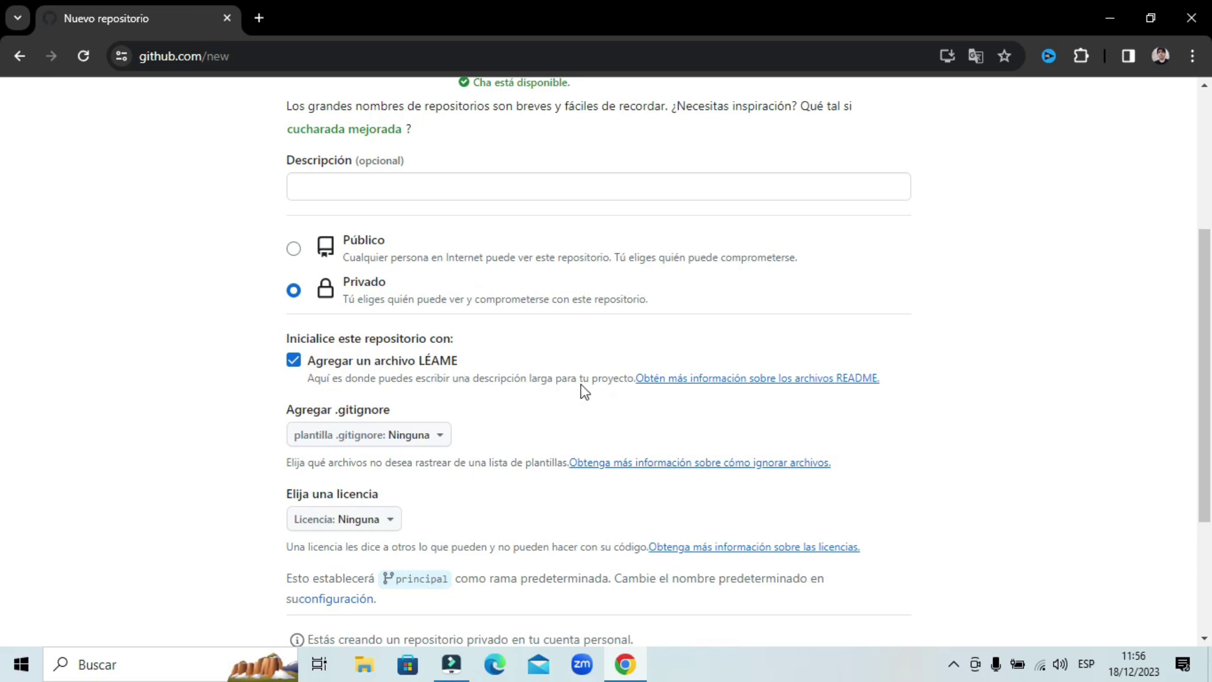
scroll(695, 336, "down", 1)
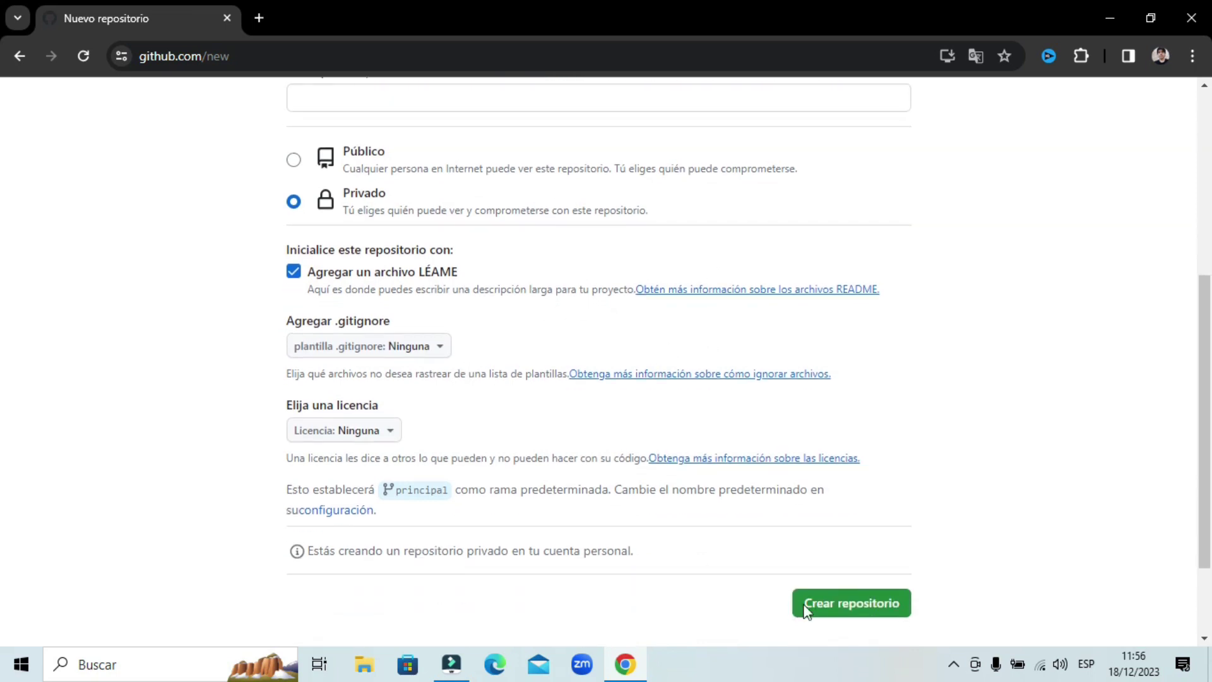
left_click(853, 603)
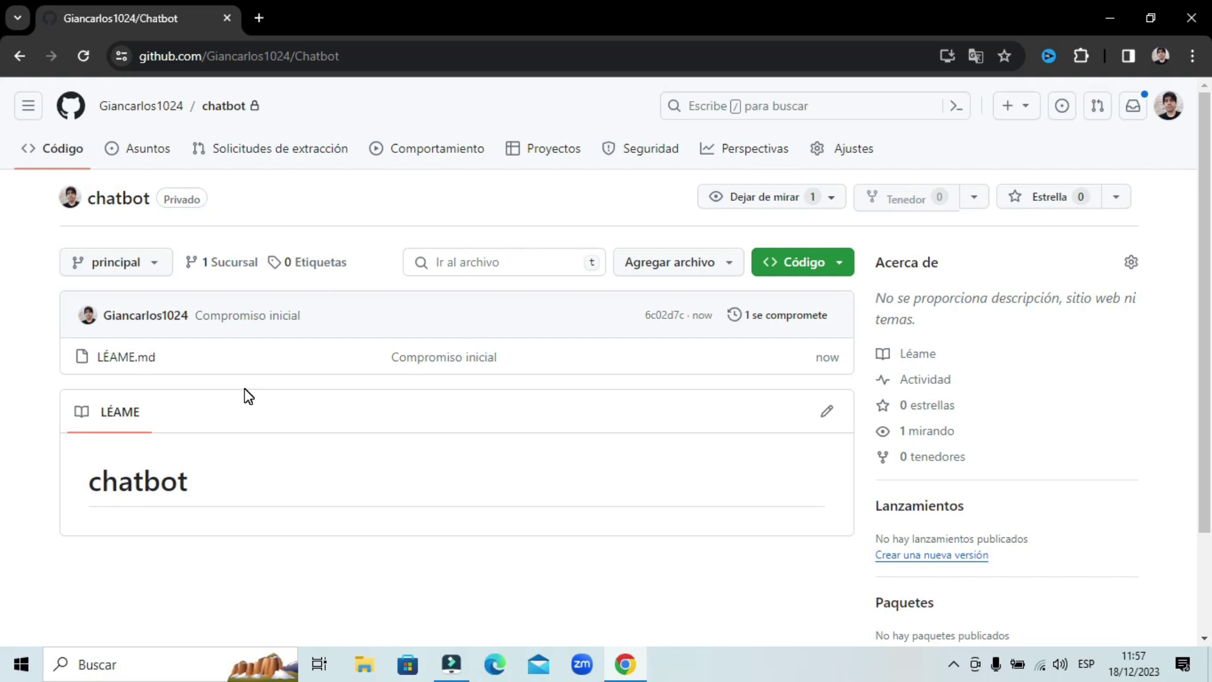
- Review the new chatbot repository's README heading and its initial commit
double_click(180, 486)
left_click(317, 495)
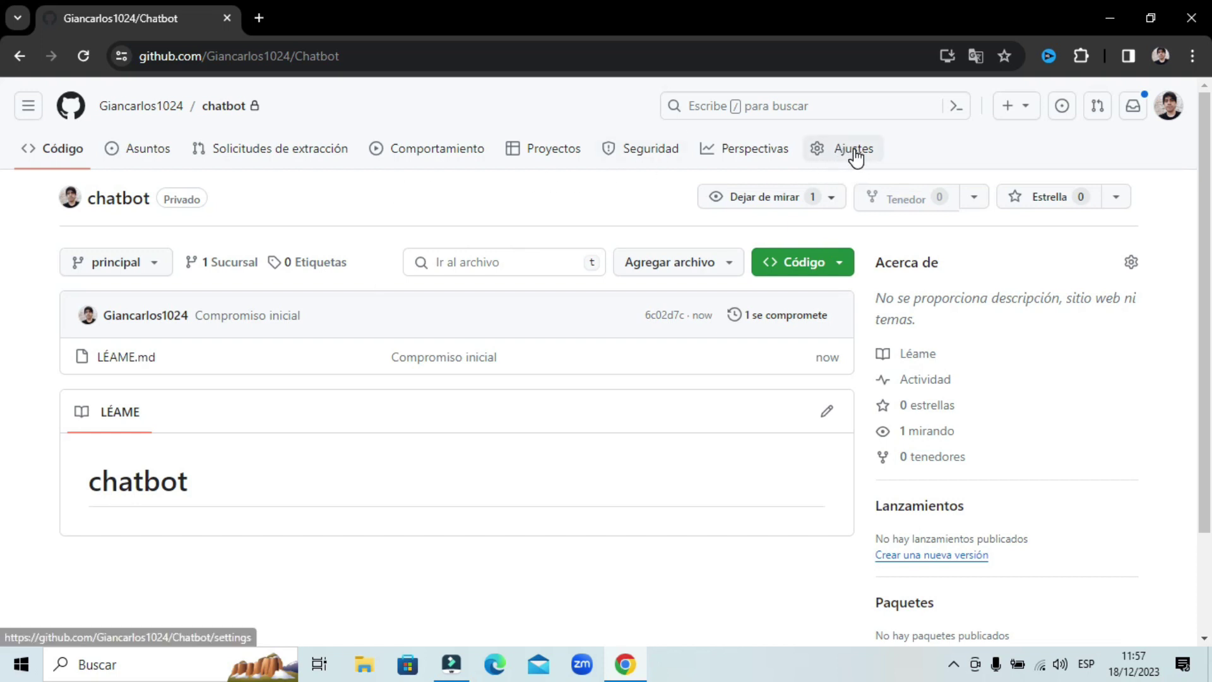
- Open the repository's Colaboradores settings in Spanish and check the 0-collaborators count
left_click(823, 151)
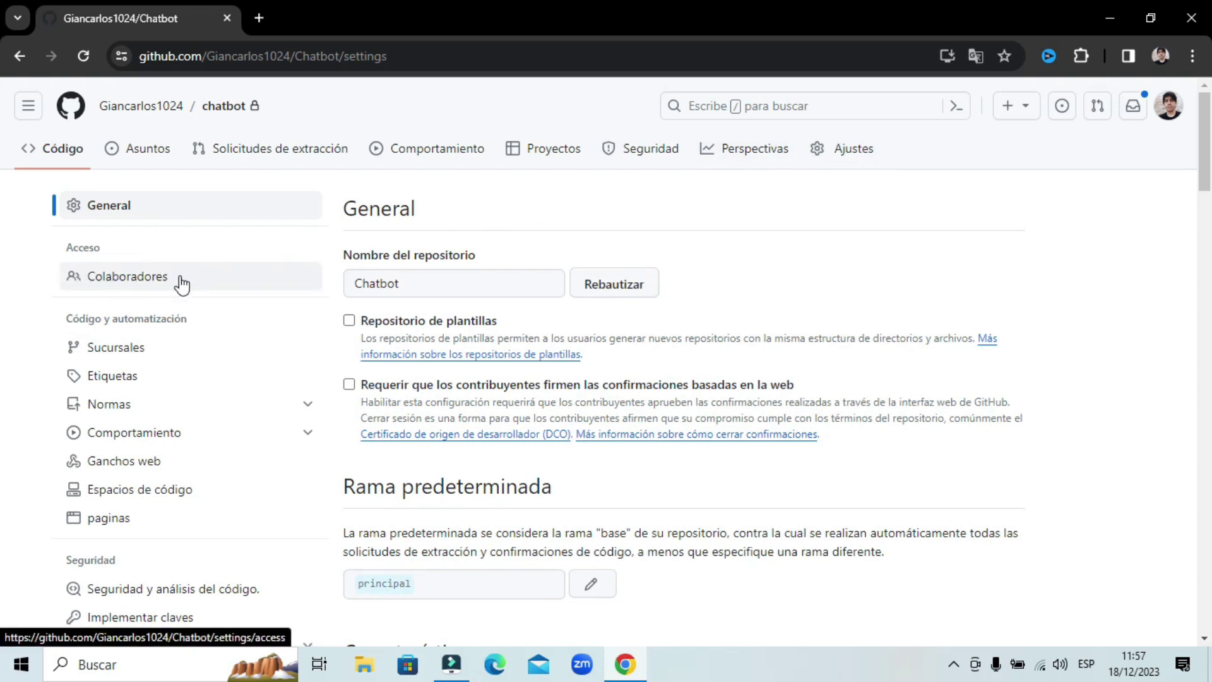
left_click(135, 282)
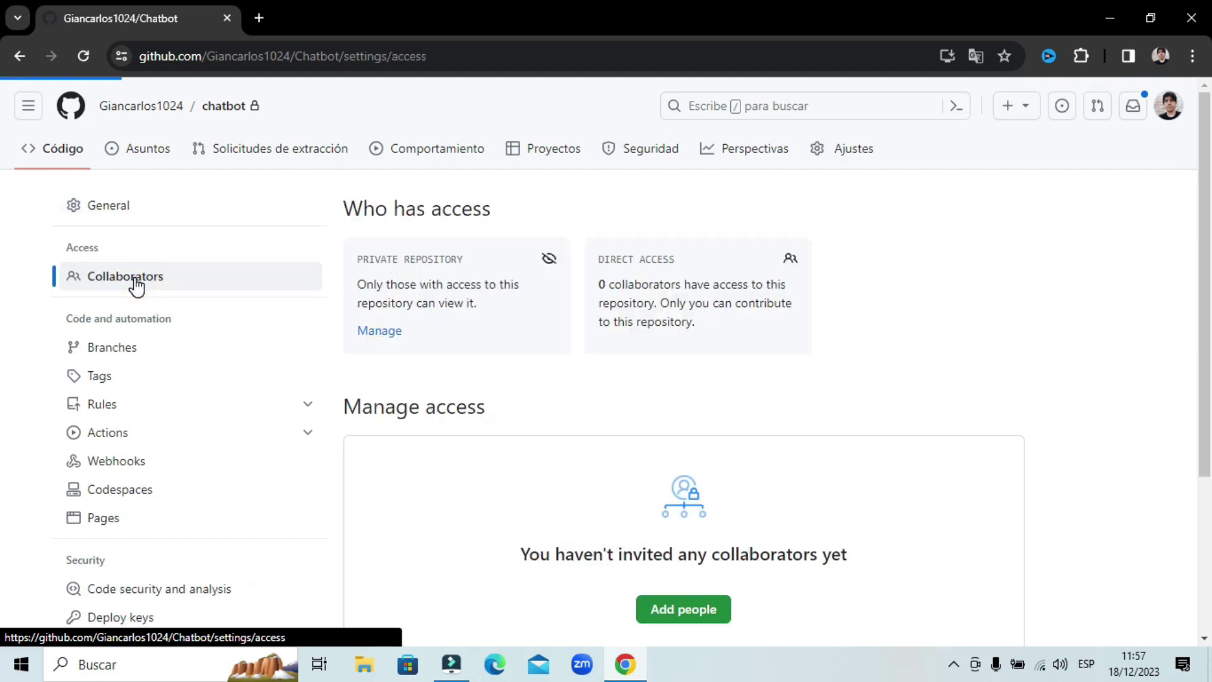
right_click(958, 256)
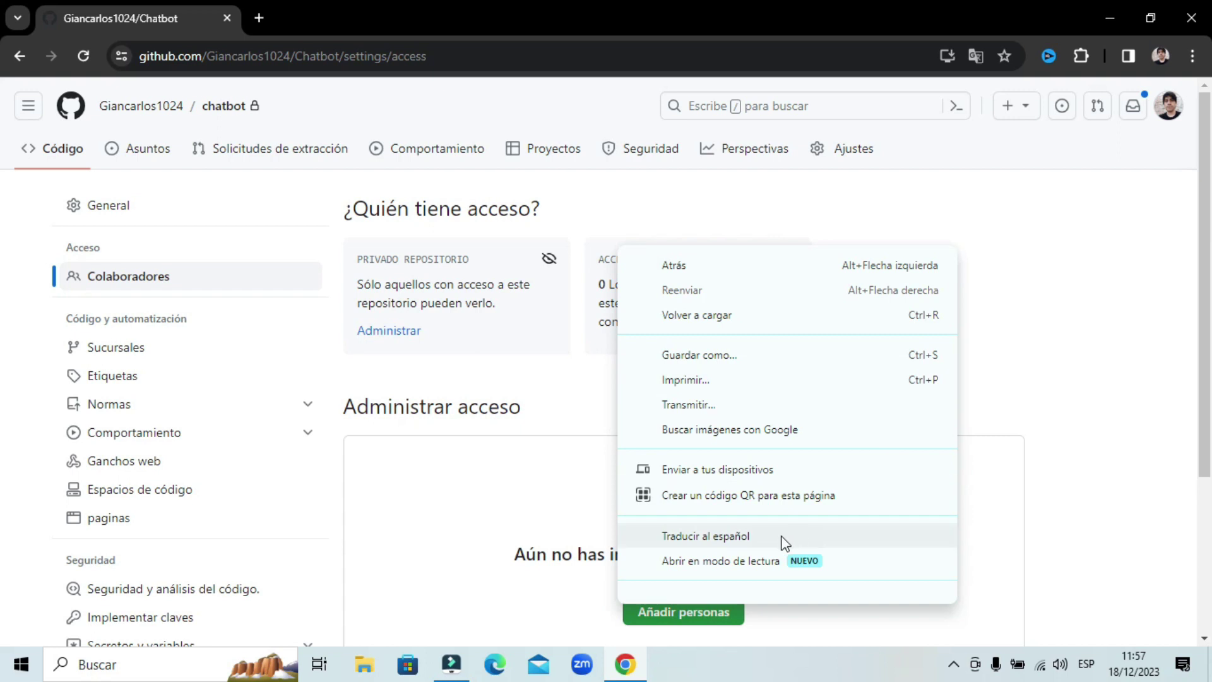
left_click(758, 540)
left_click(998, 92)
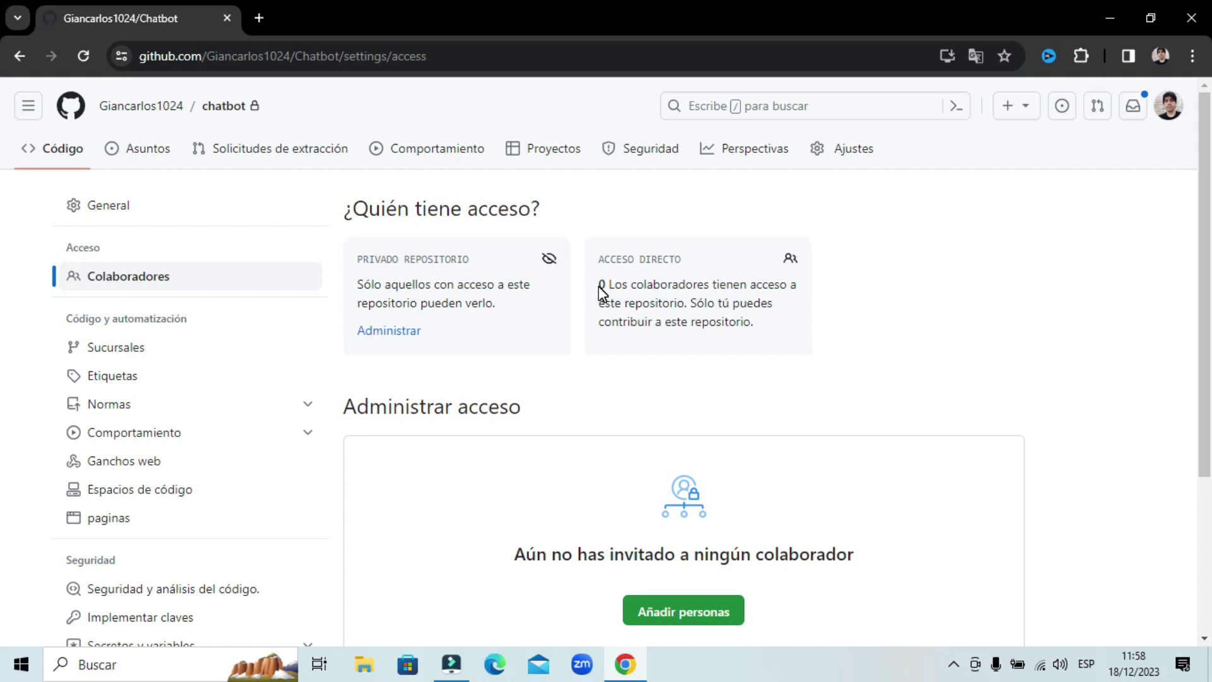
left_click_drag(600, 286, 709, 285)
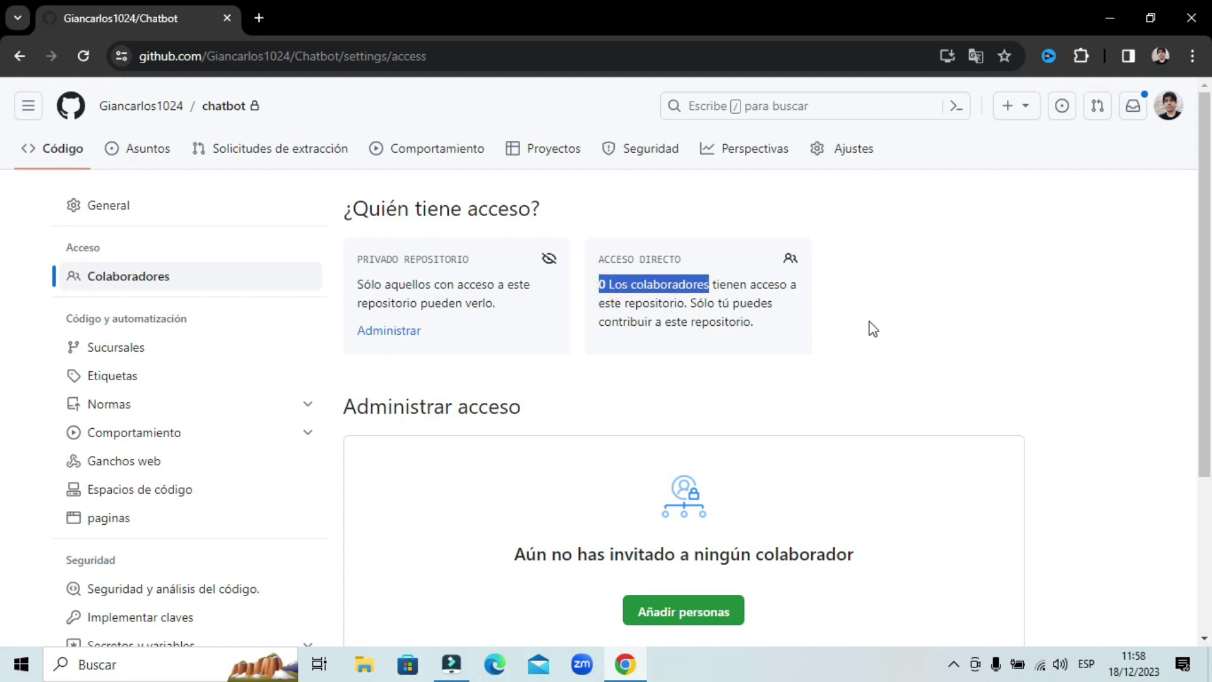
left_click(810, 310)
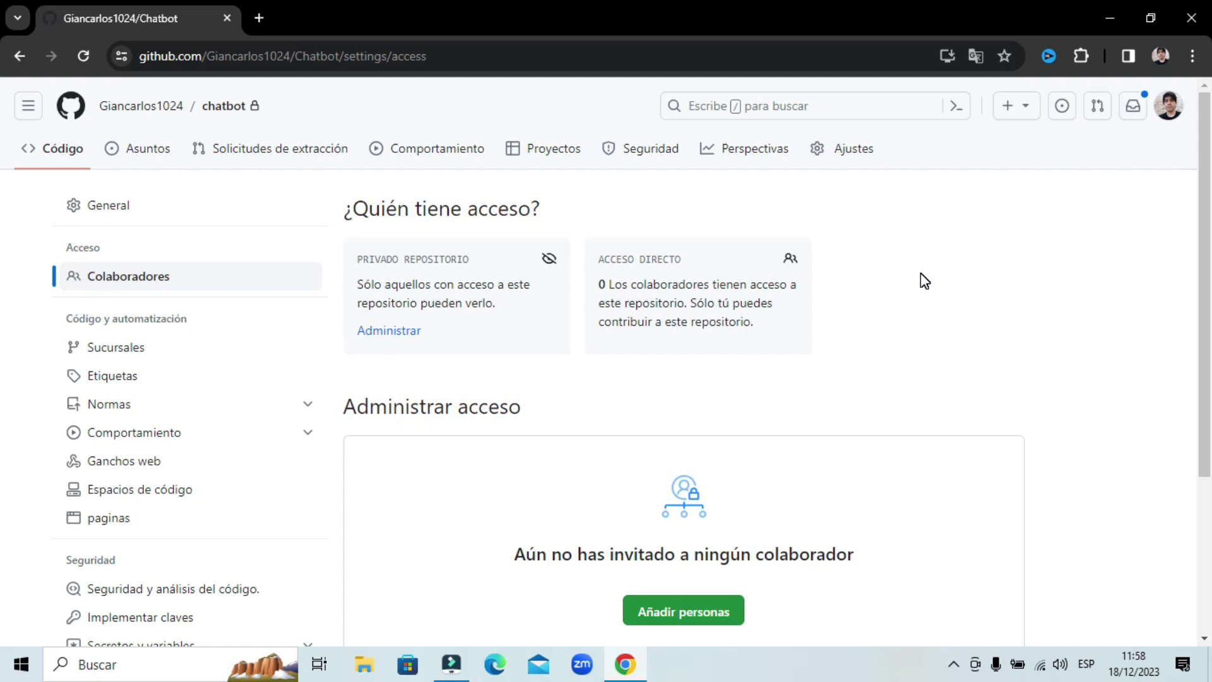
scroll(1066, 307, "down", 3)
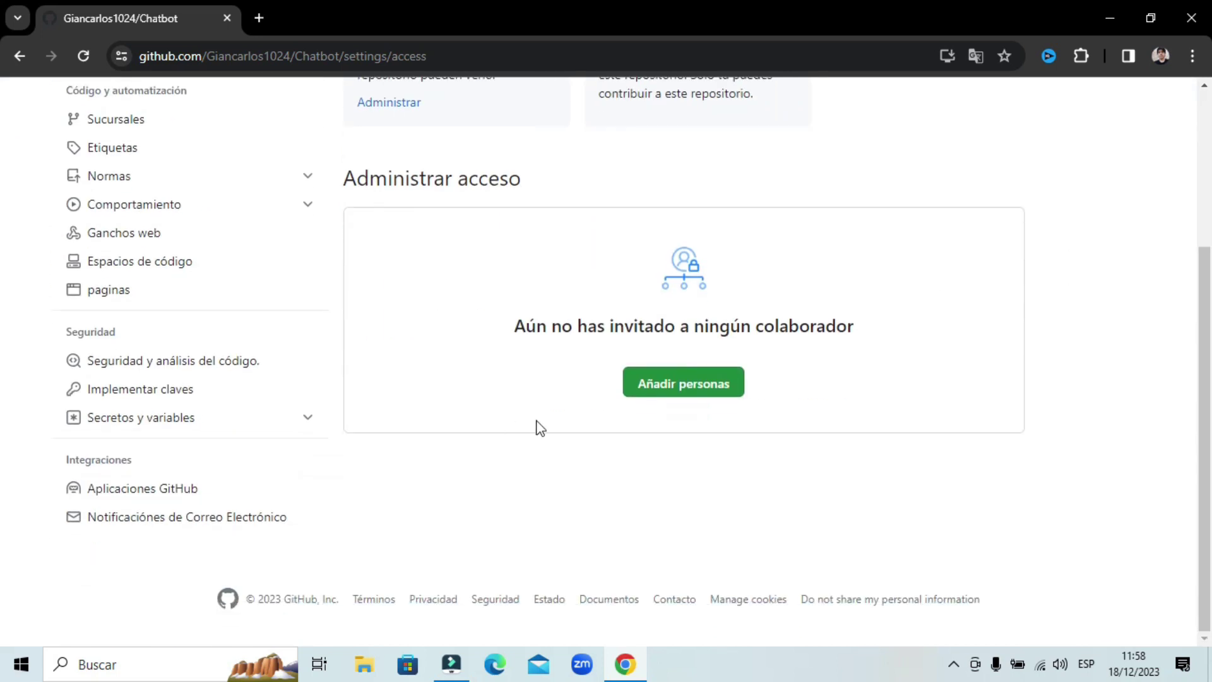
- Invite the collaborator to Chatbot by entering their Gmail address and sending the invitation
left_click(690, 392)
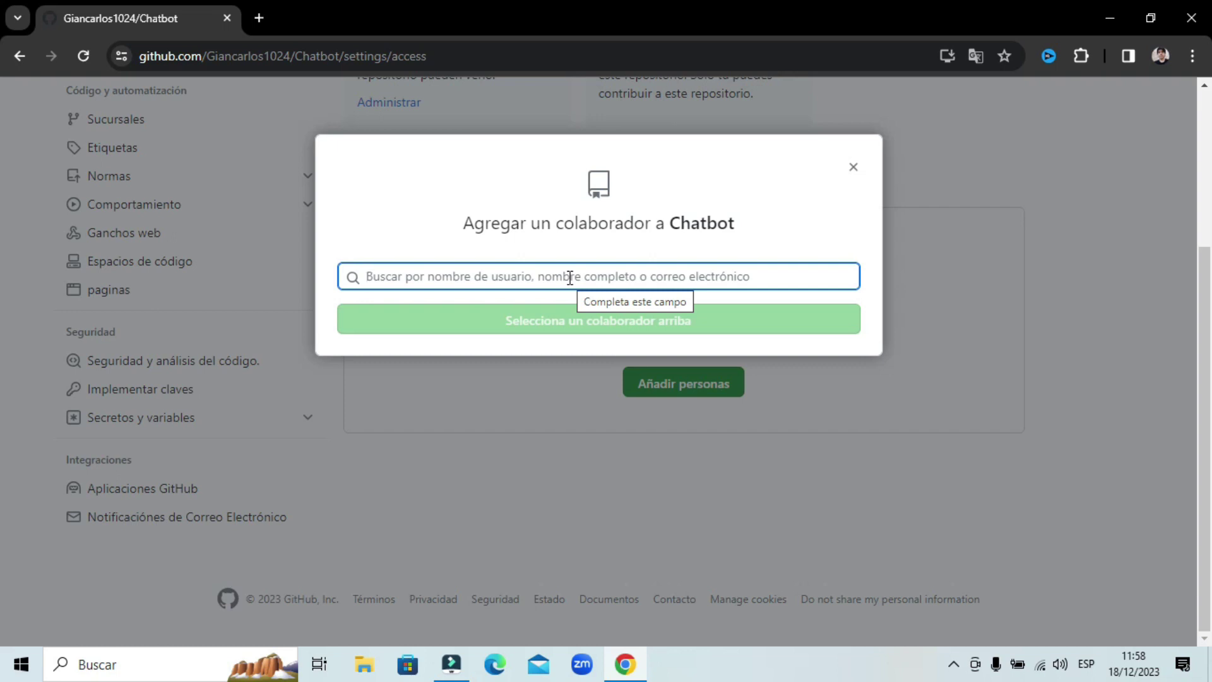
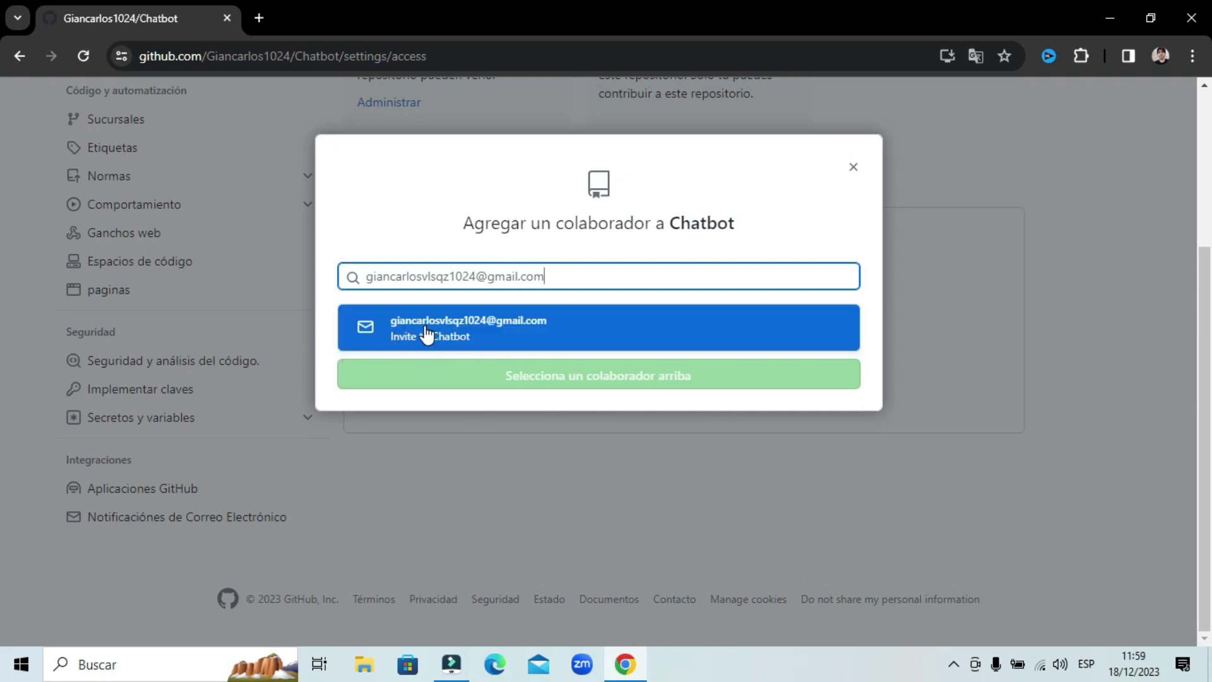
left_click(533, 334)
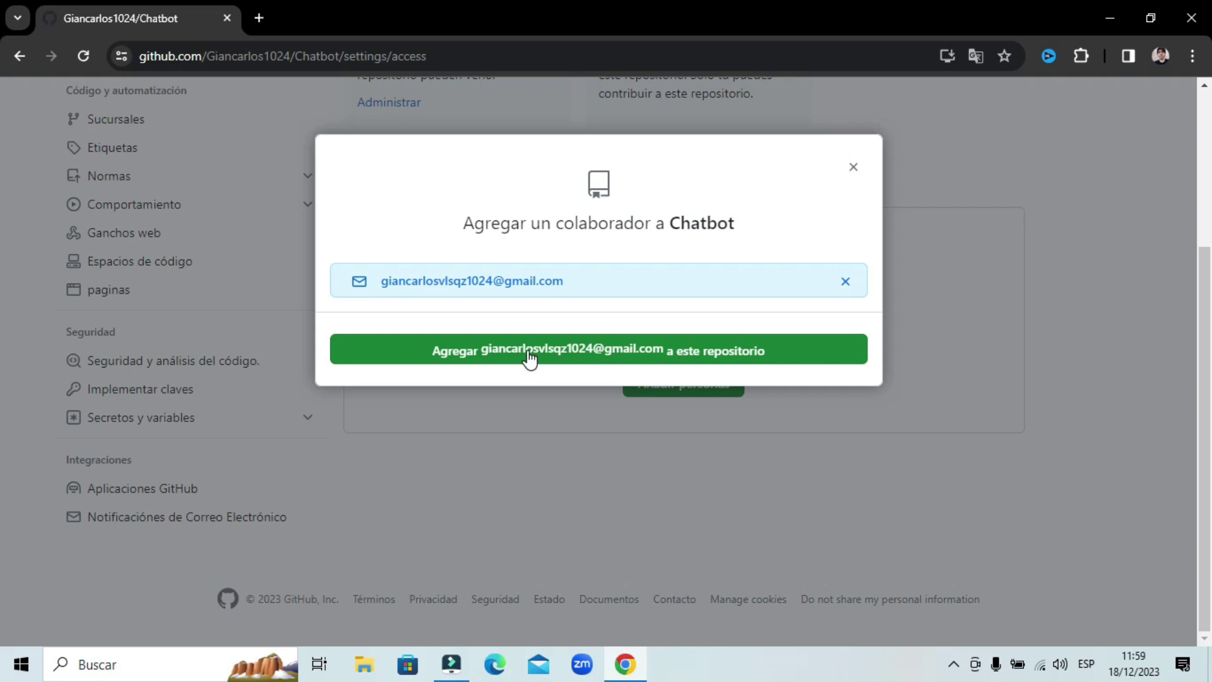
left_click(695, 356)
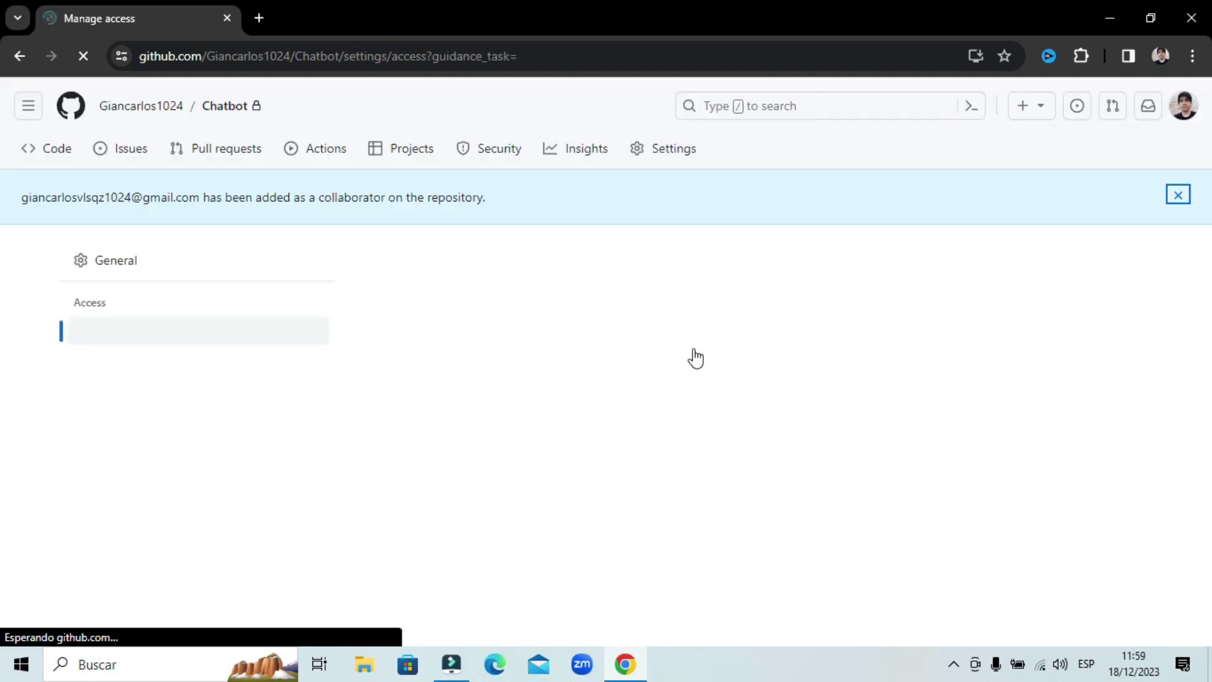
- Translate the access page into Spanish and review the pending invitation (0 collaborators, 1 invitation)
scroll(953, 255, "down", 3)
right_click(901, 182)
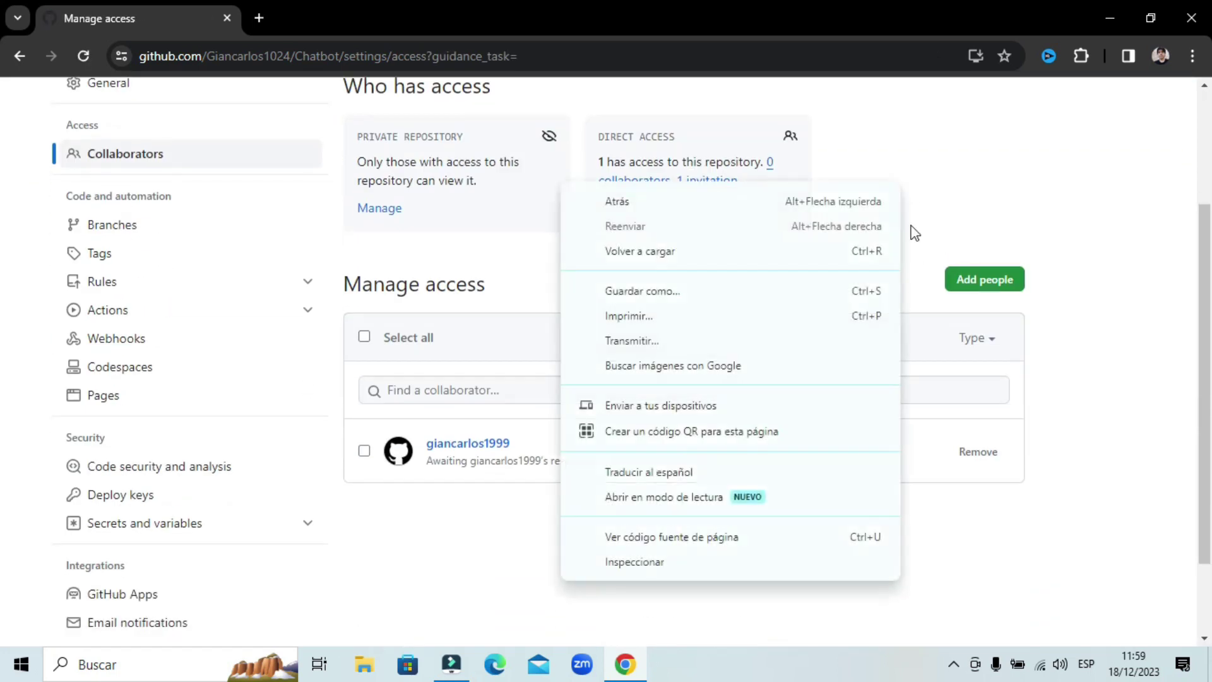
left_click(683, 476)
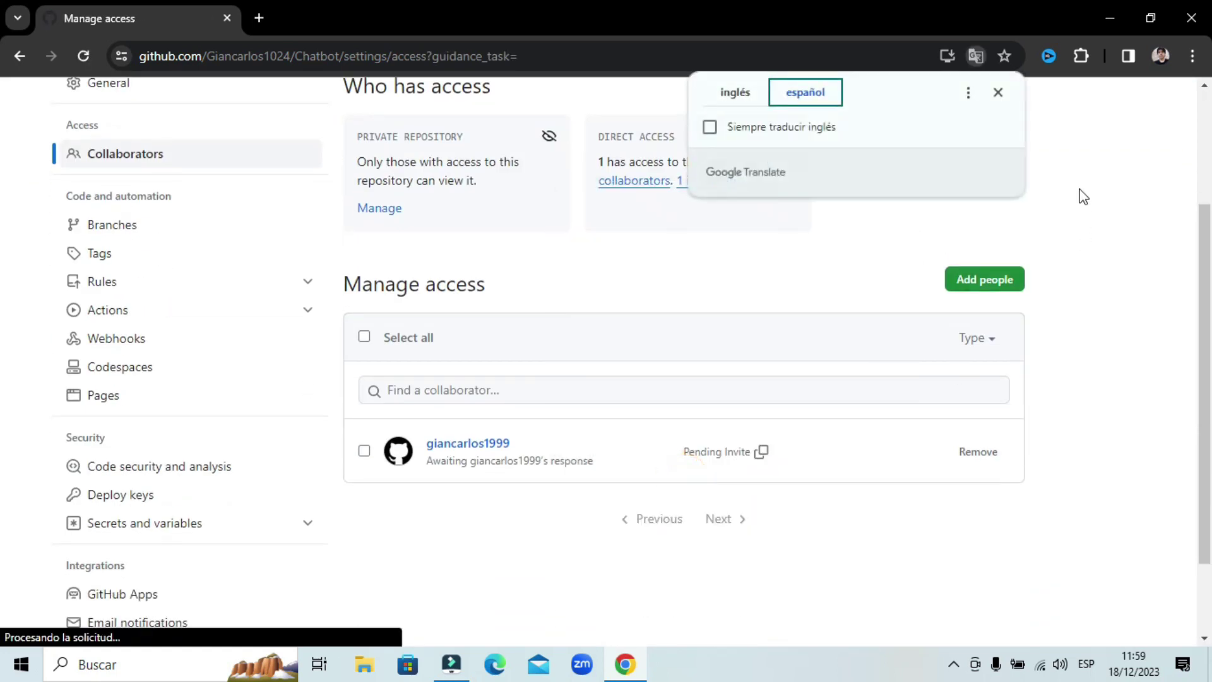
left_click(995, 90)
scroll(445, 386, "down", 2)
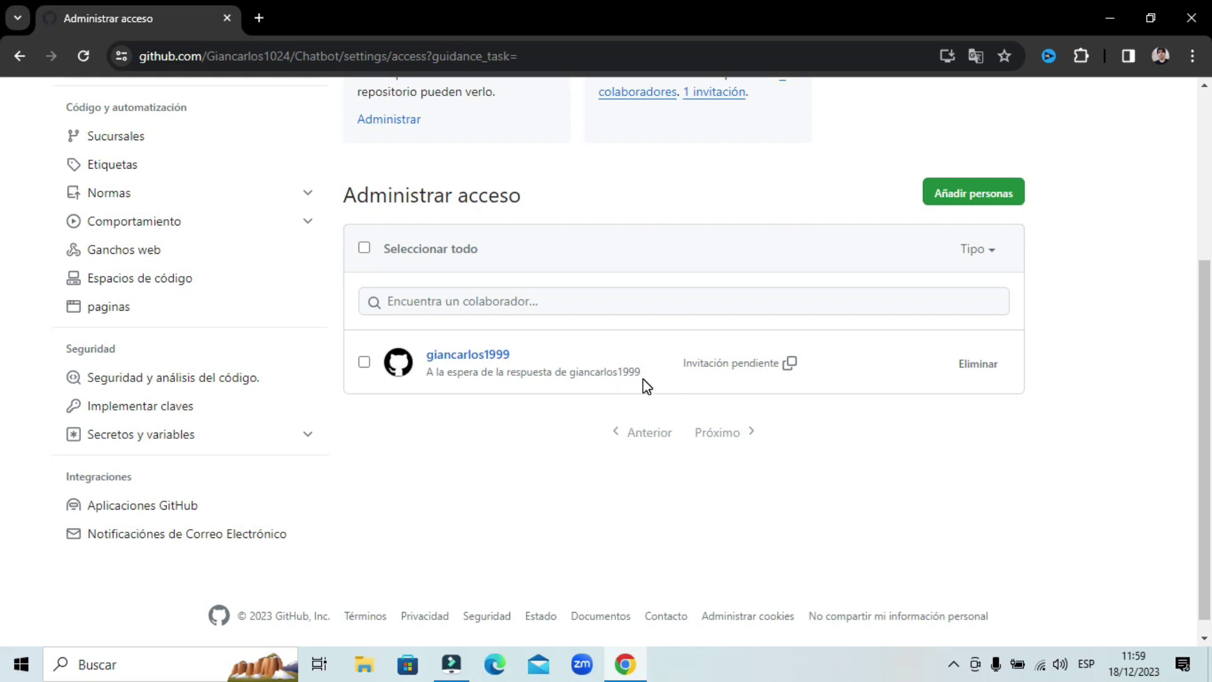
scroll(1095, 413, "up", 1)
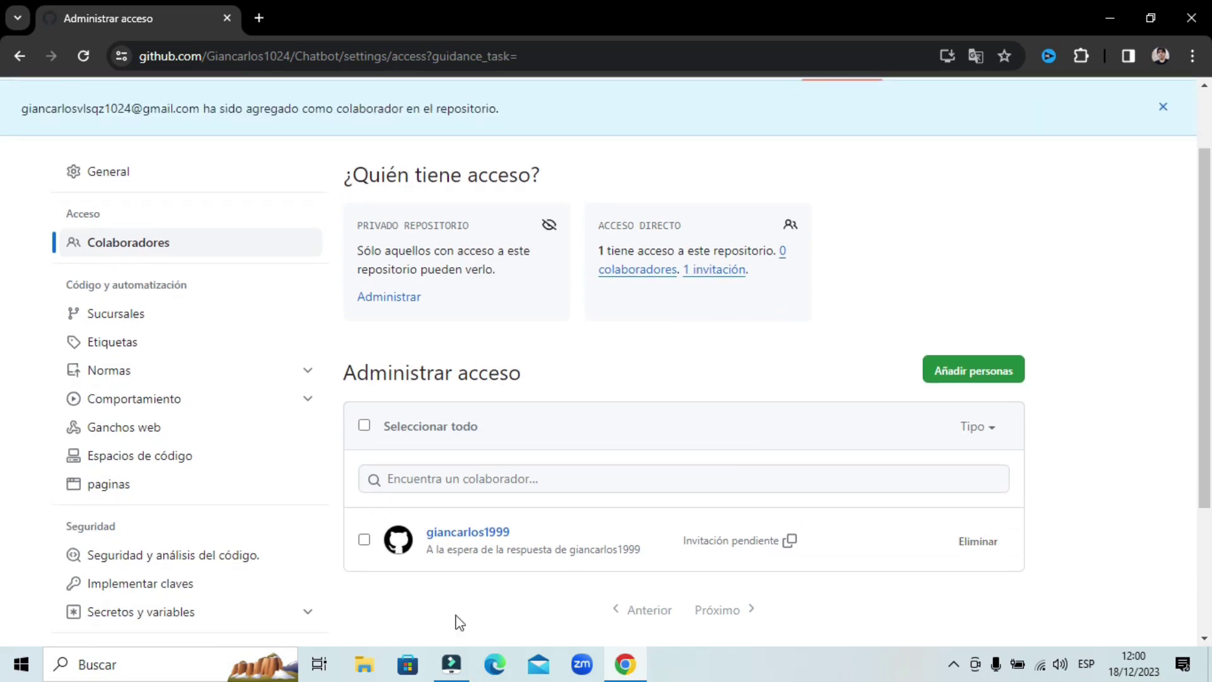
scroll(596, 452, "down", 3)
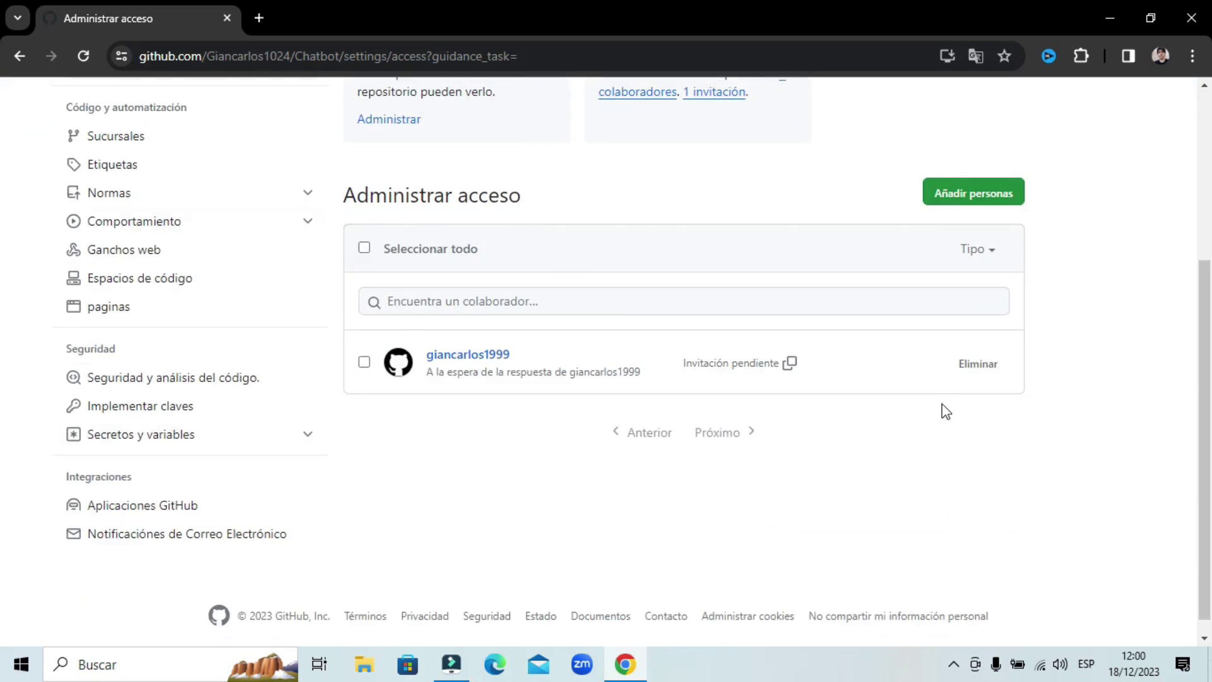
scroll(972, 391, "up", 3)
scroll(974, 381, "down", 2)
scroll(1041, 394, "up", 2)
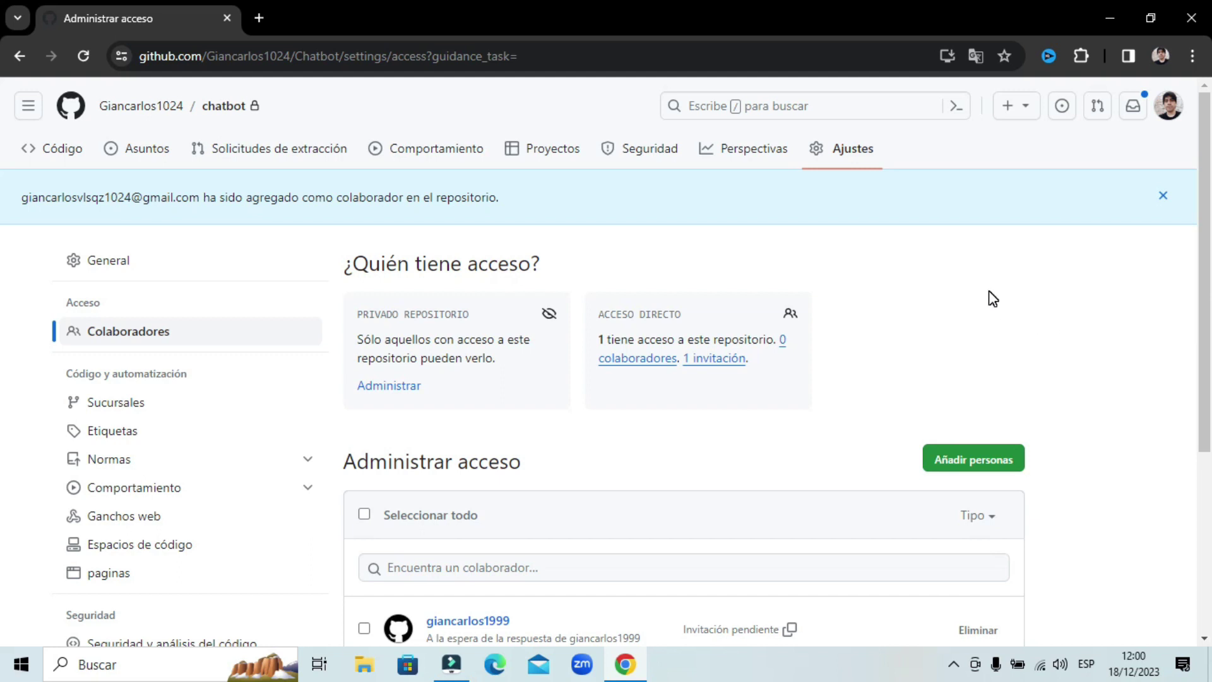
- Sign out of all GitHub accounts from the avatar menu
left_click(1170, 108)
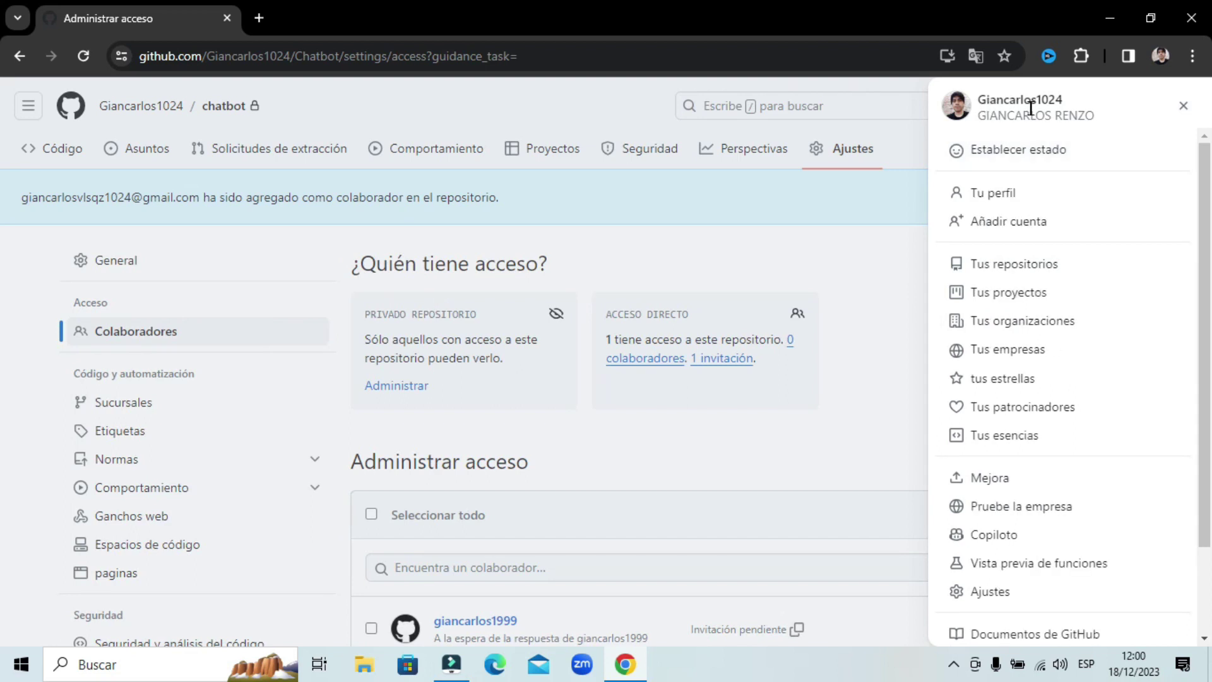
scroll(1018, 291, "down", 2)
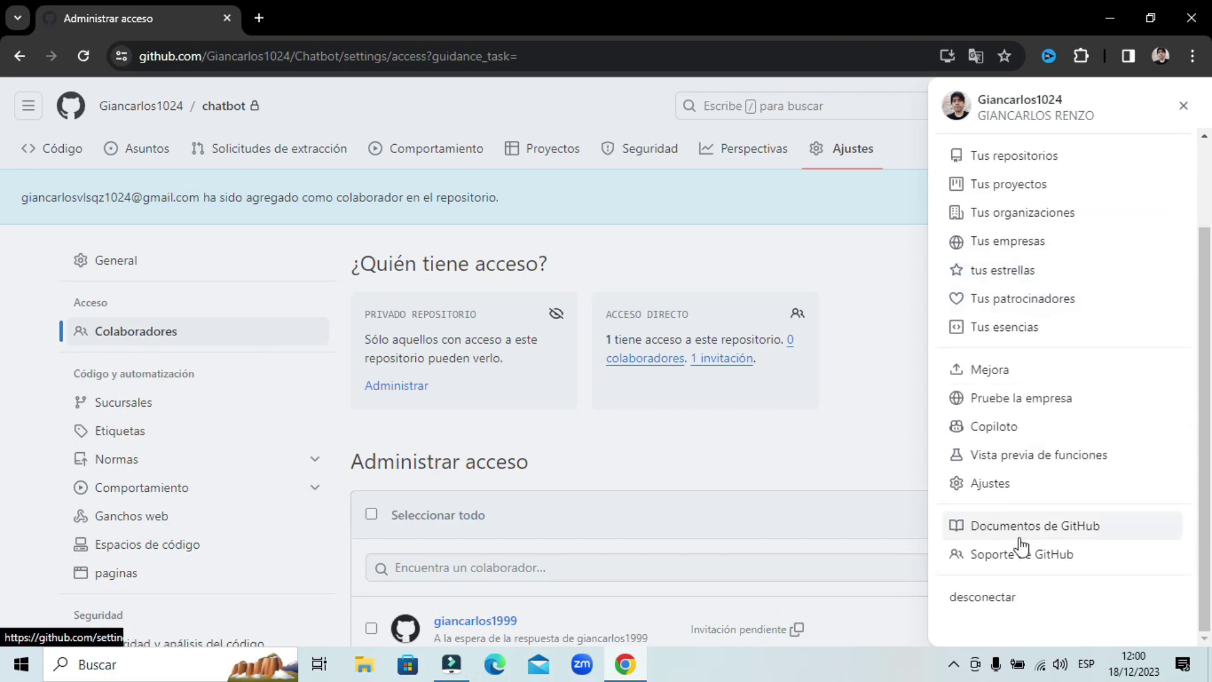
left_click(991, 603)
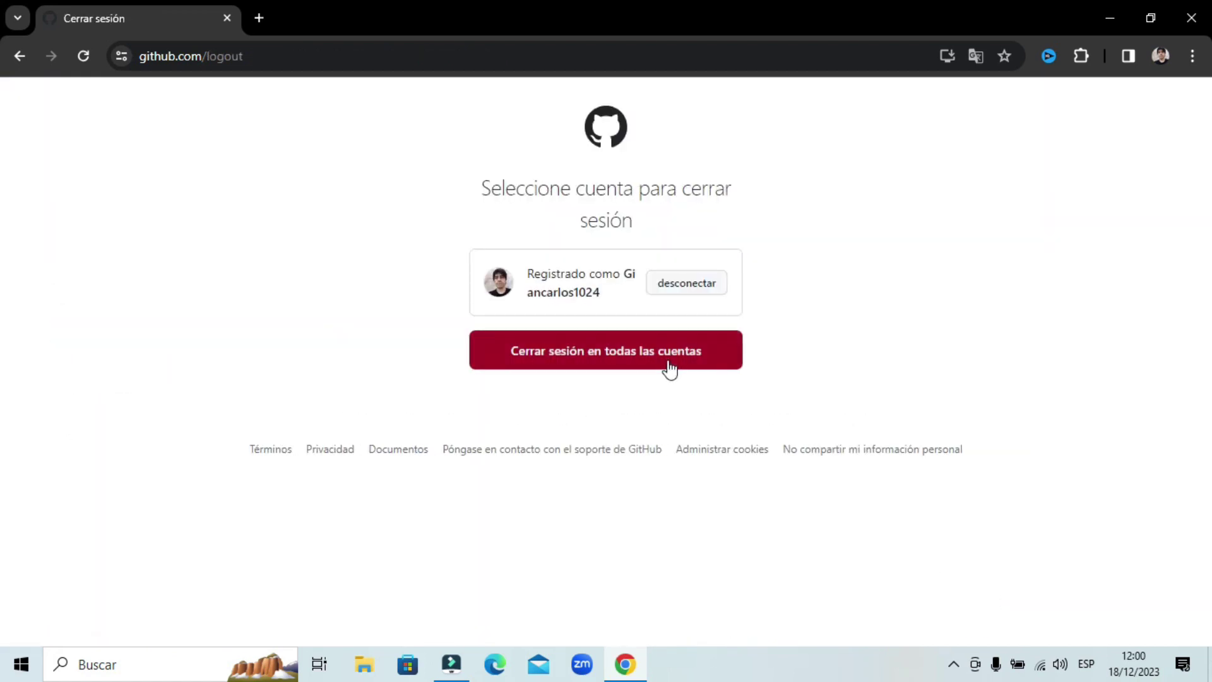
left_click(669, 365)
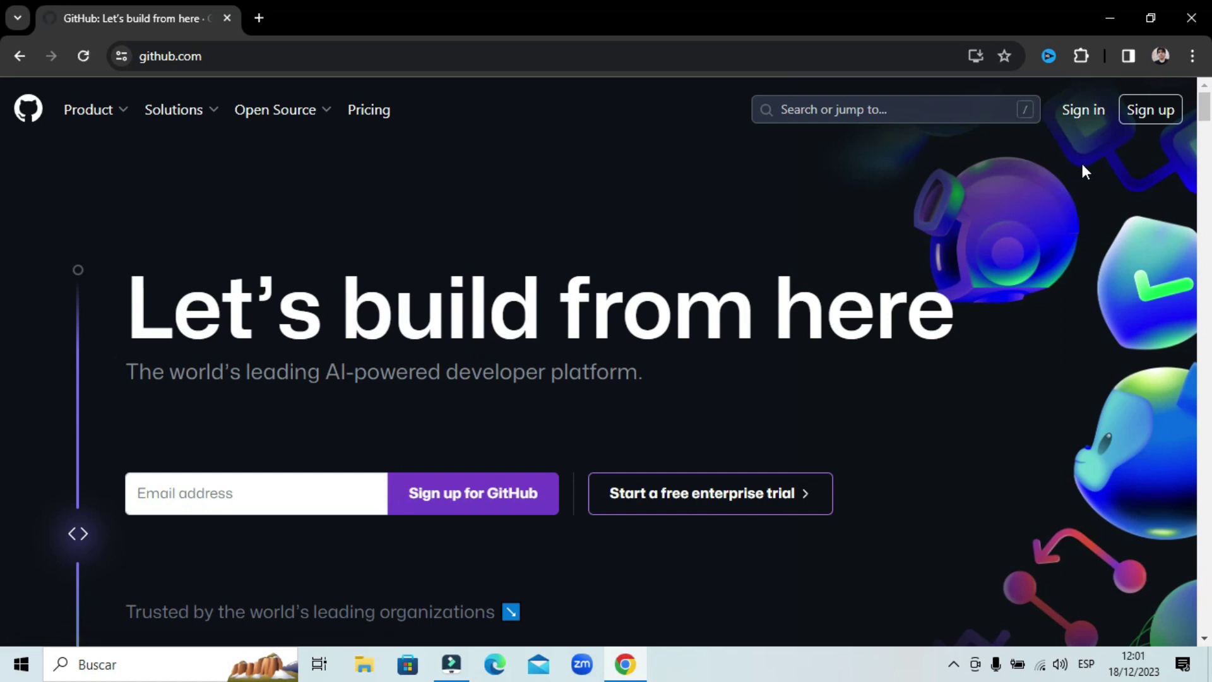
- Sign in with the collaborator's email and password, correcting the misplaced dot in the email
left_click(1083, 115)
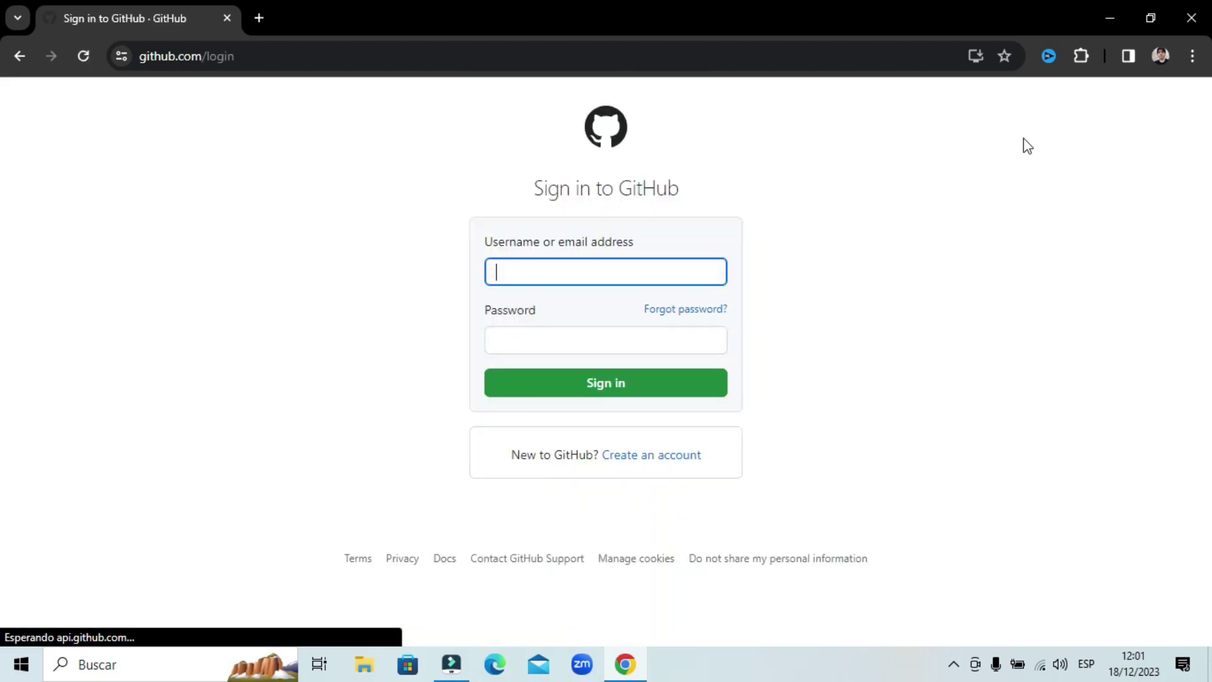
left_click(608, 269)
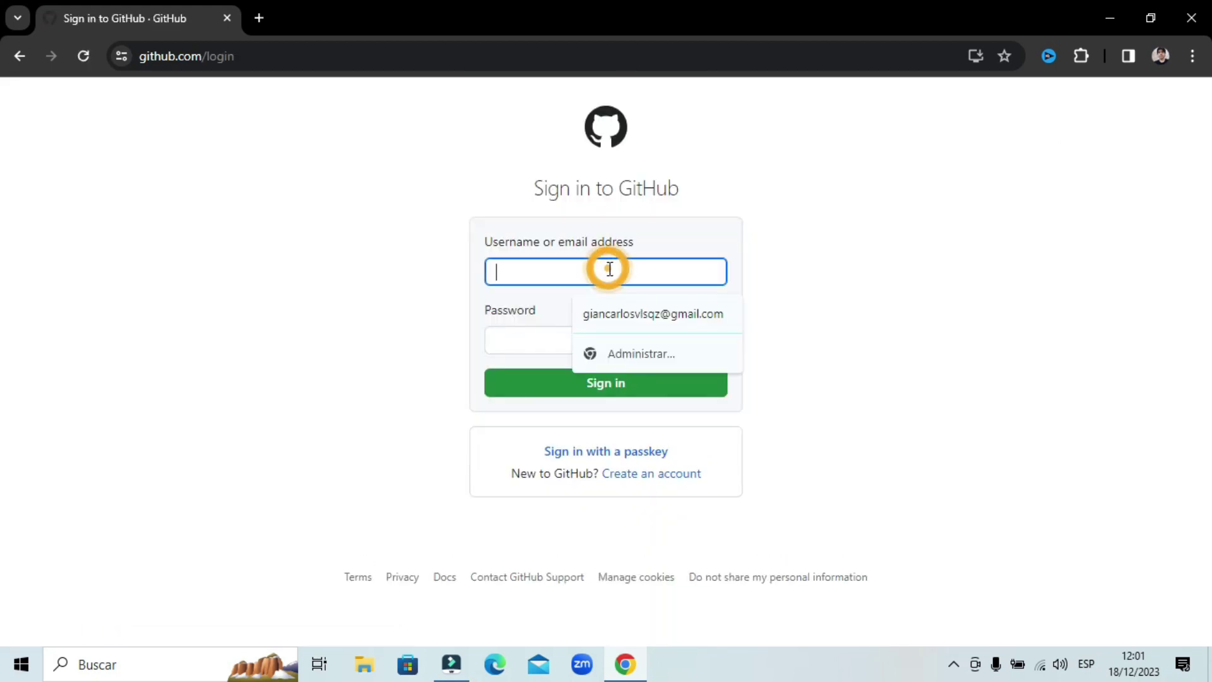
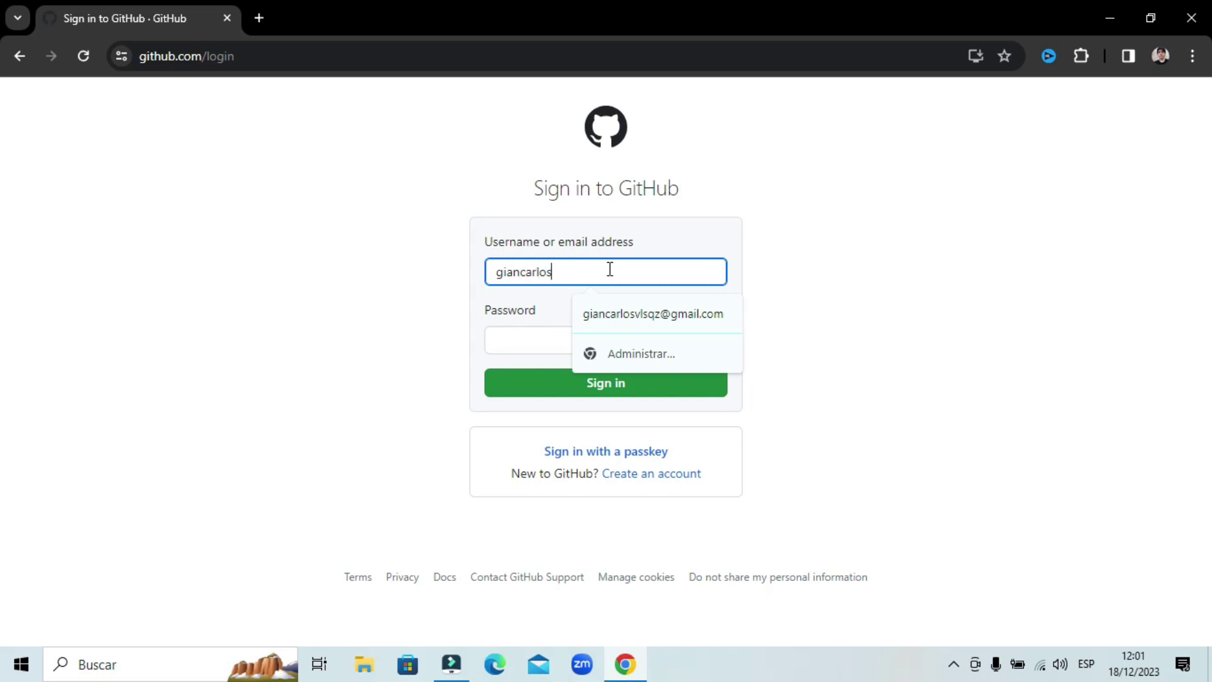
key("Return")
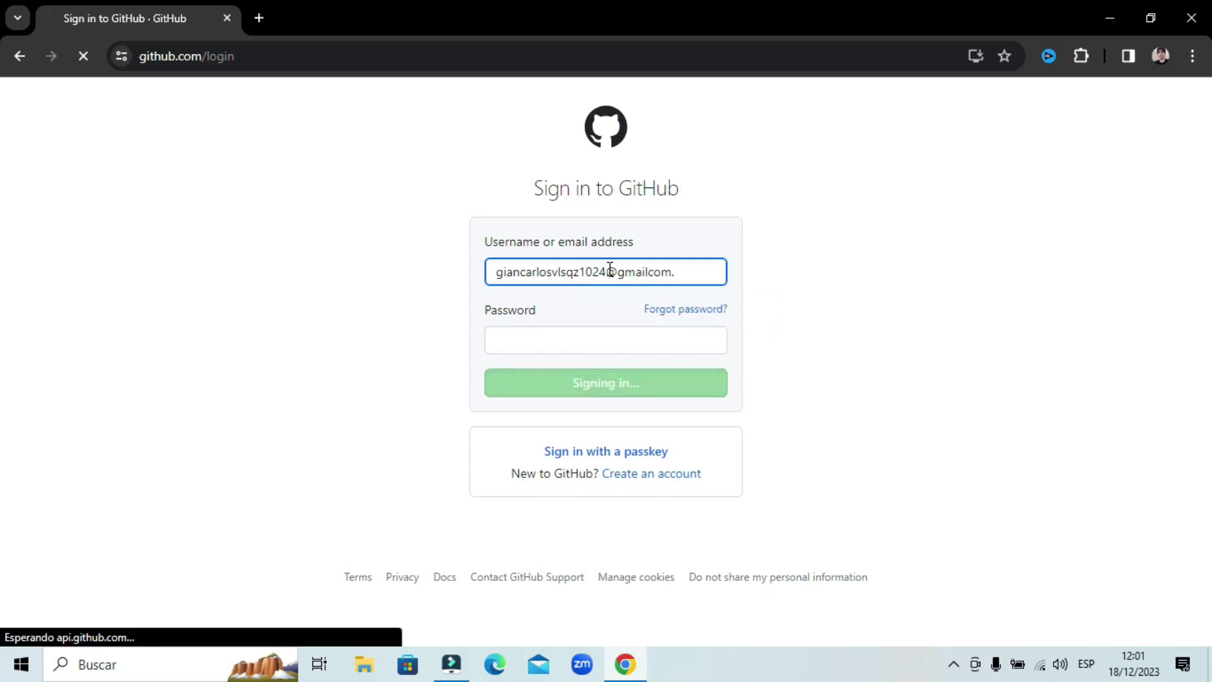
left_click(651, 327)
key("Delete")
left_click(641, 332)
type(".")
left_click(579, 407)
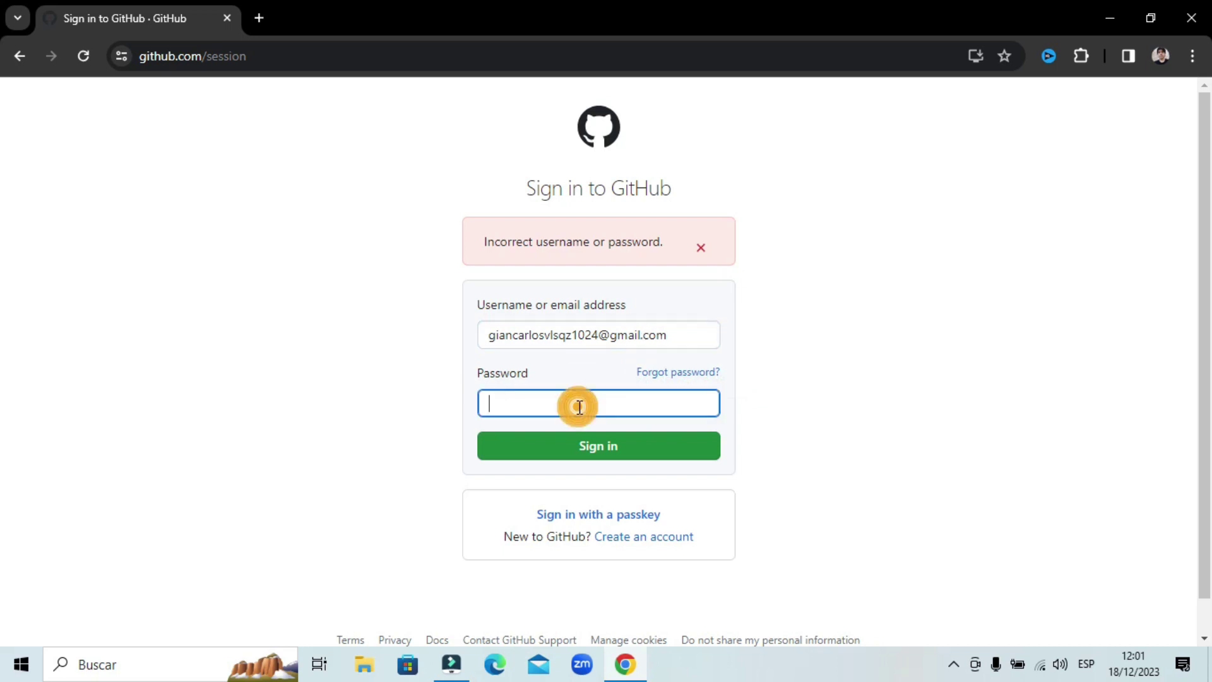
type("•")
key("Return")
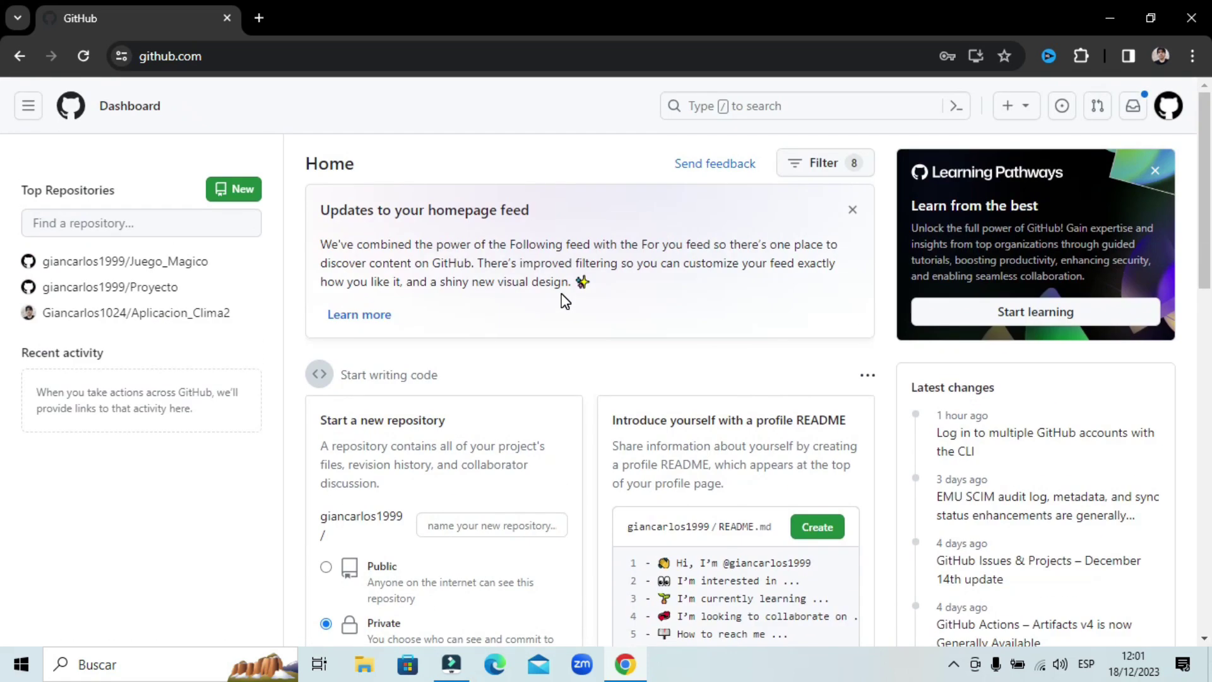
- Check the avatar menu to confirm which username is signed in, then close it
left_click(1166, 108)
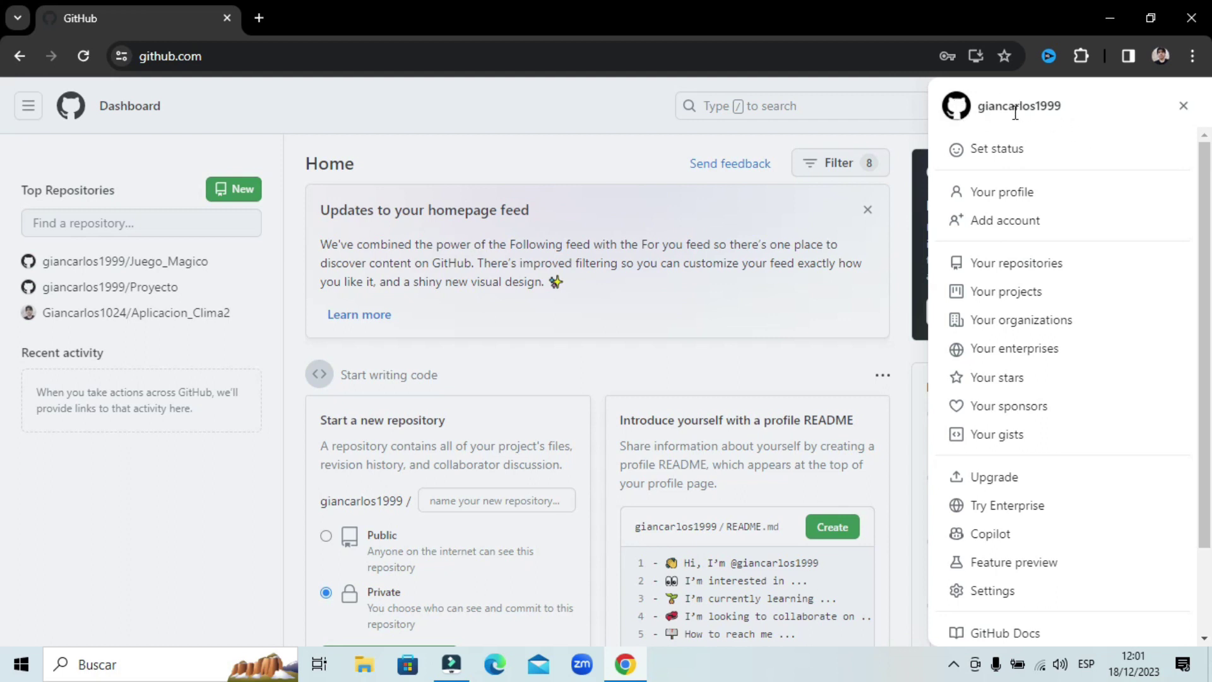
left_click_drag(979, 112, 1072, 114)
left_click(1075, 108)
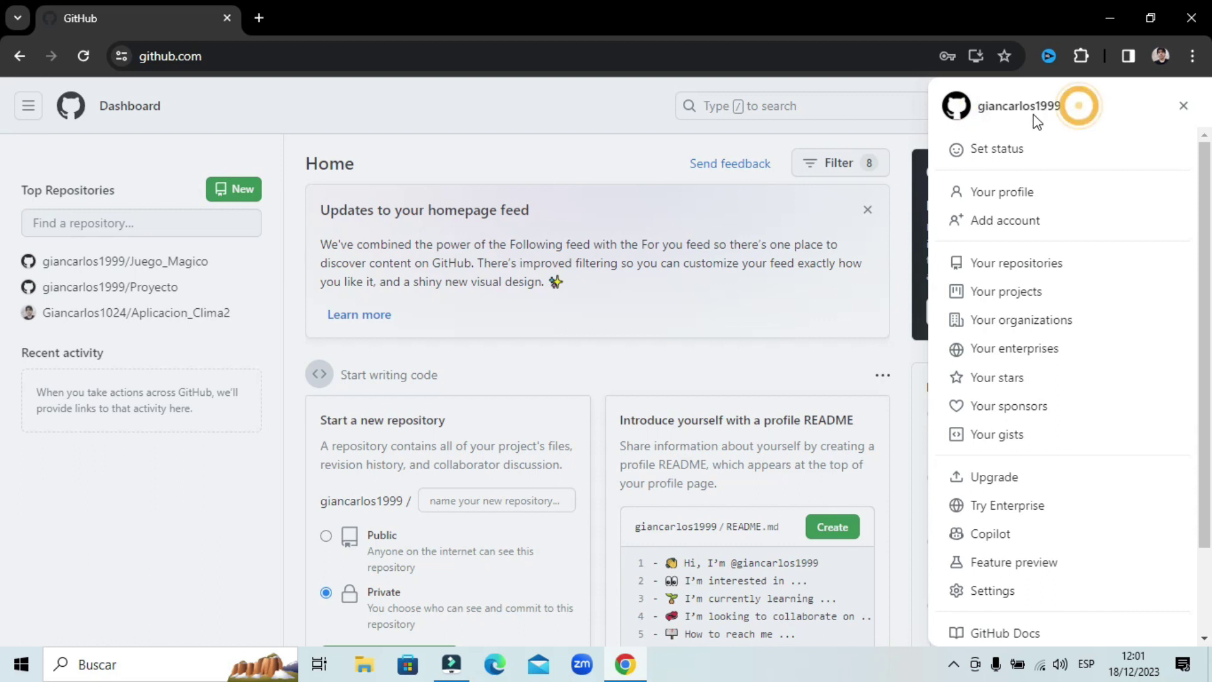
left_click(1183, 106)
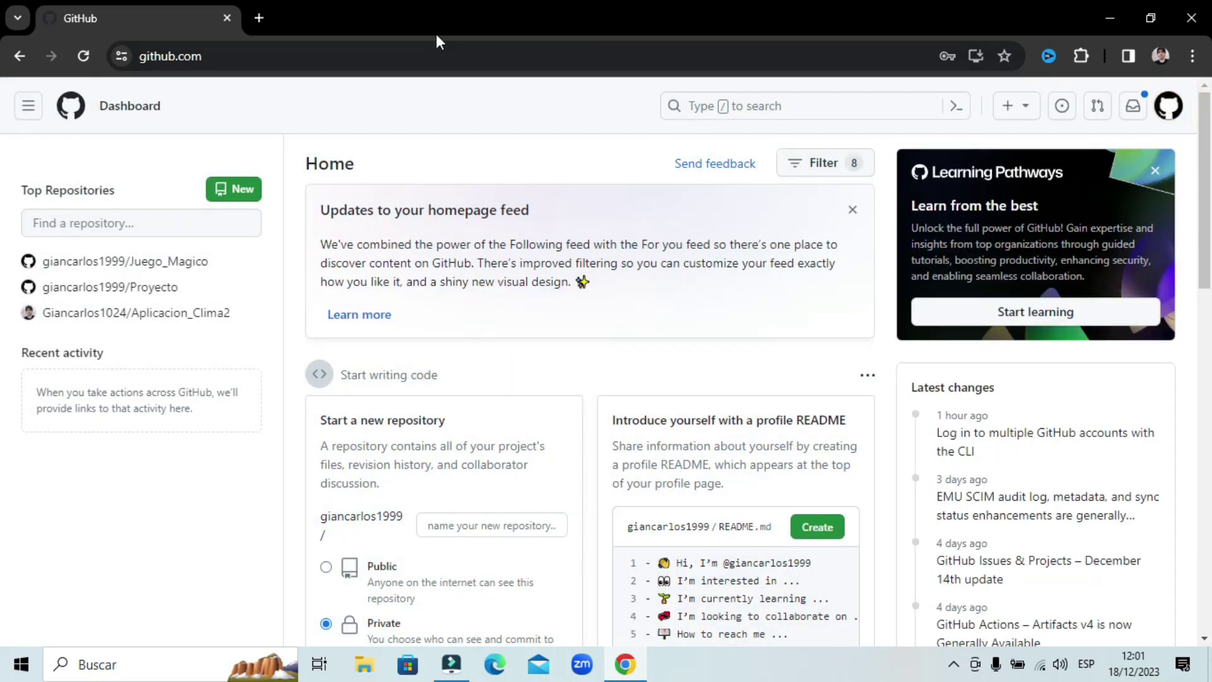
- Go to Gmail in a new browser tab
left_click(260, 18)
left_click(352, 56)
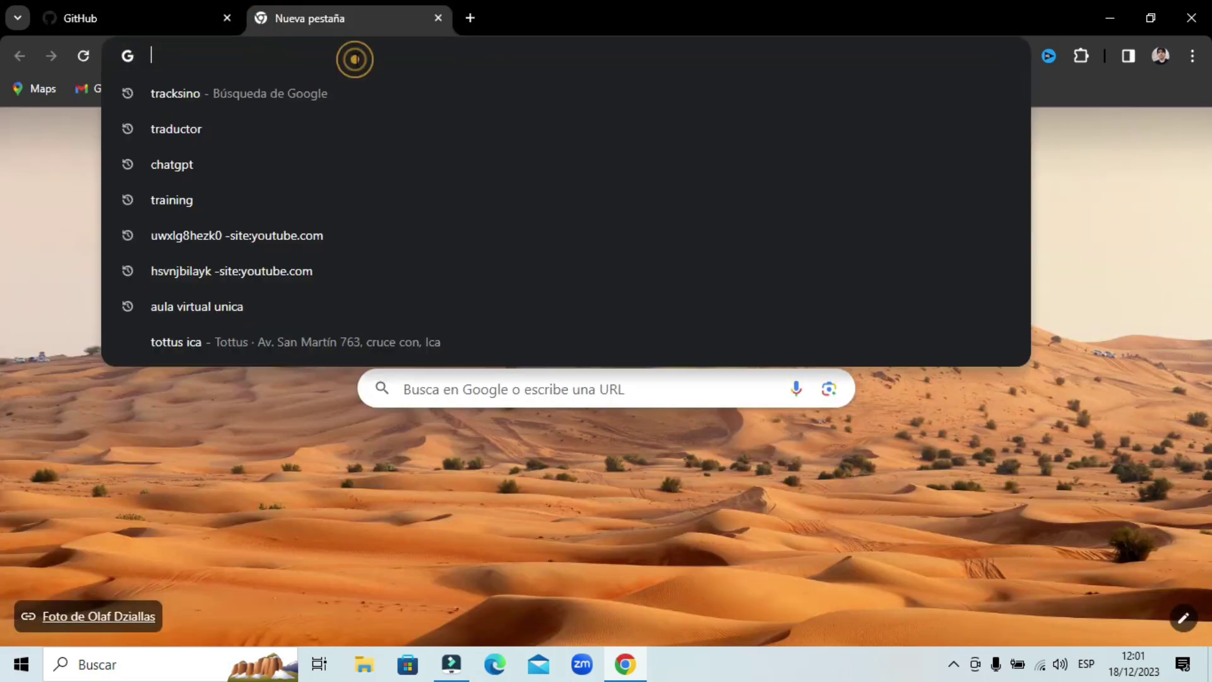
type("gm")
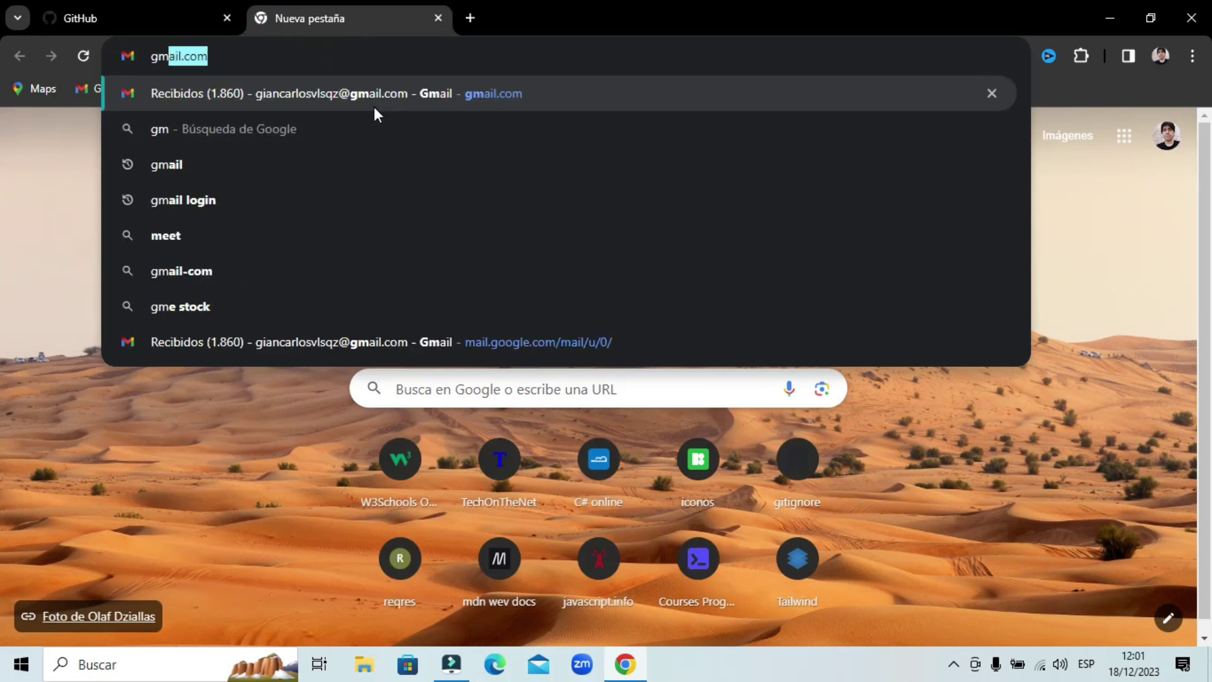
left_click(374, 109)
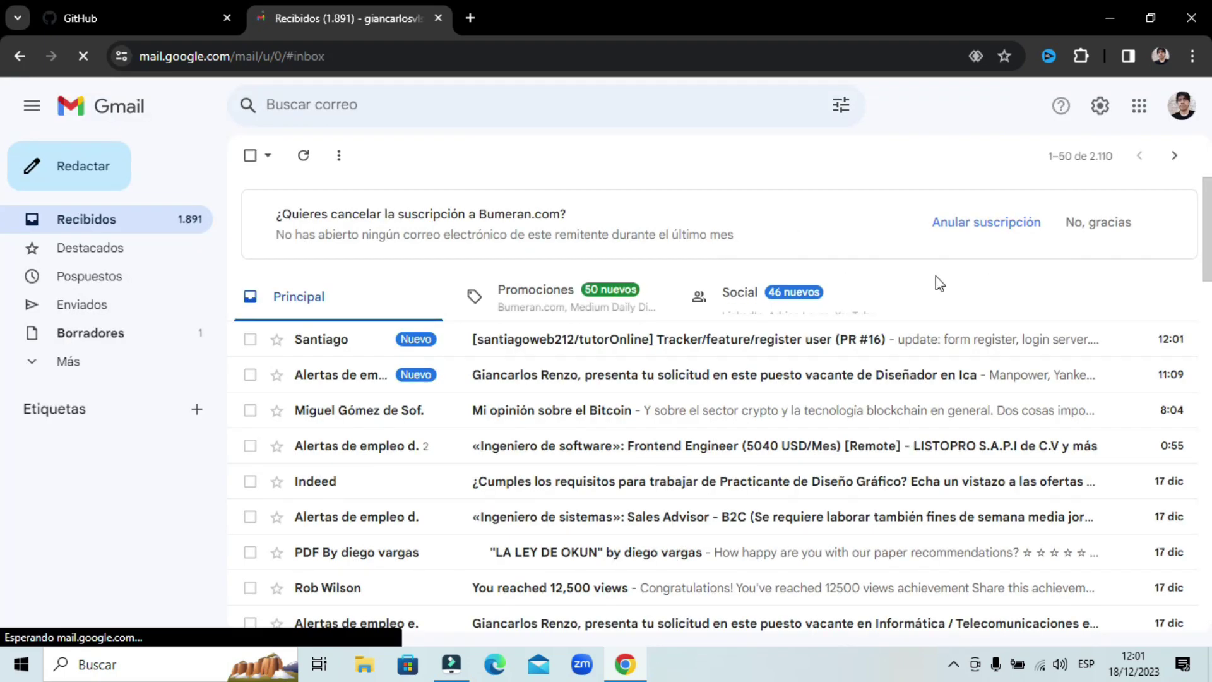
- Switch to the invited collaborator's Google account, close the other inbox tab, and dismiss the notifications prompt
left_click(1178, 120)
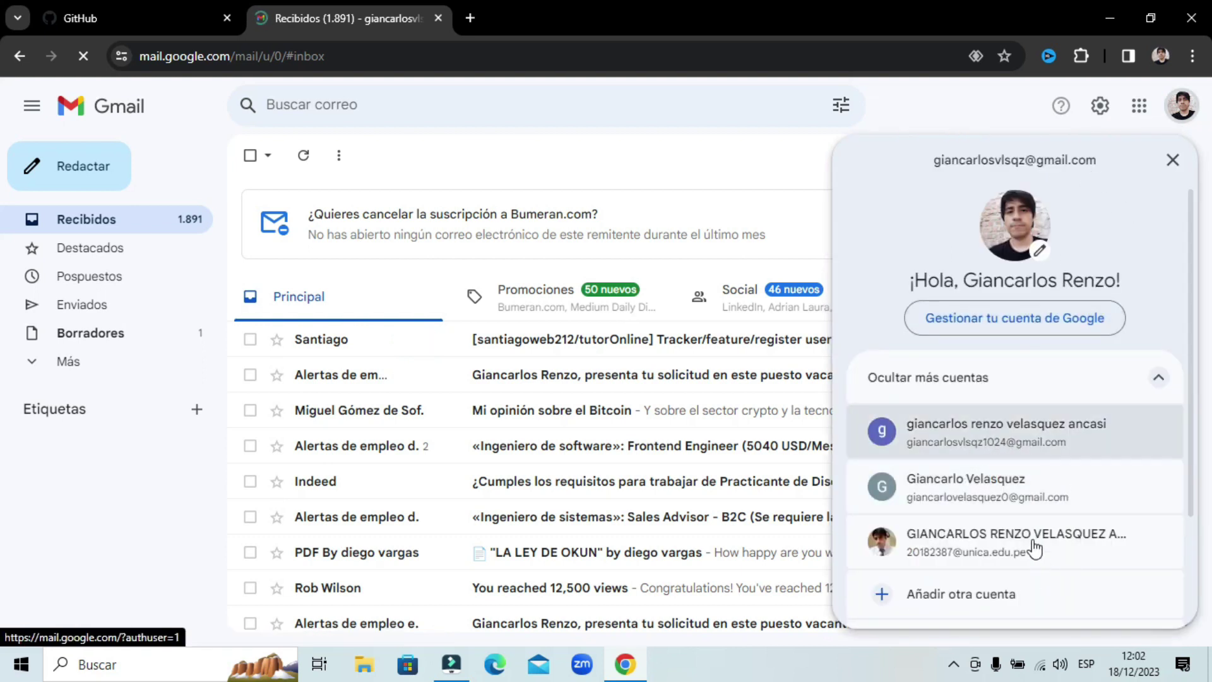
left_click(1037, 447)
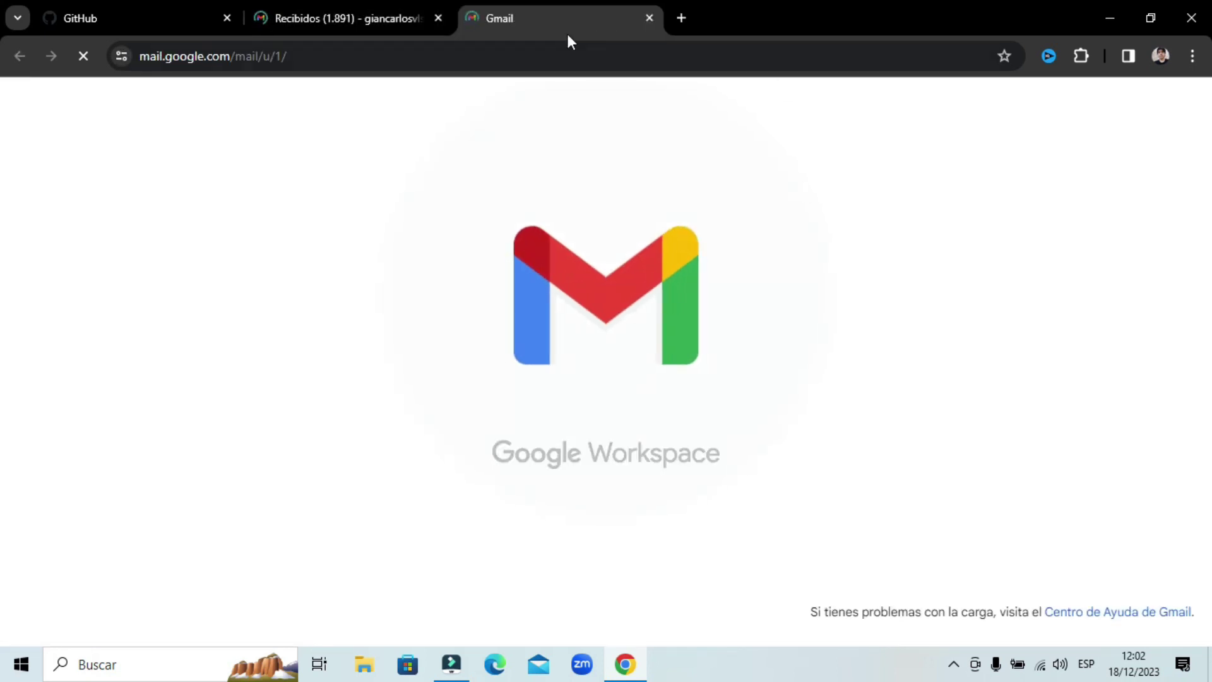
left_click(437, 20)
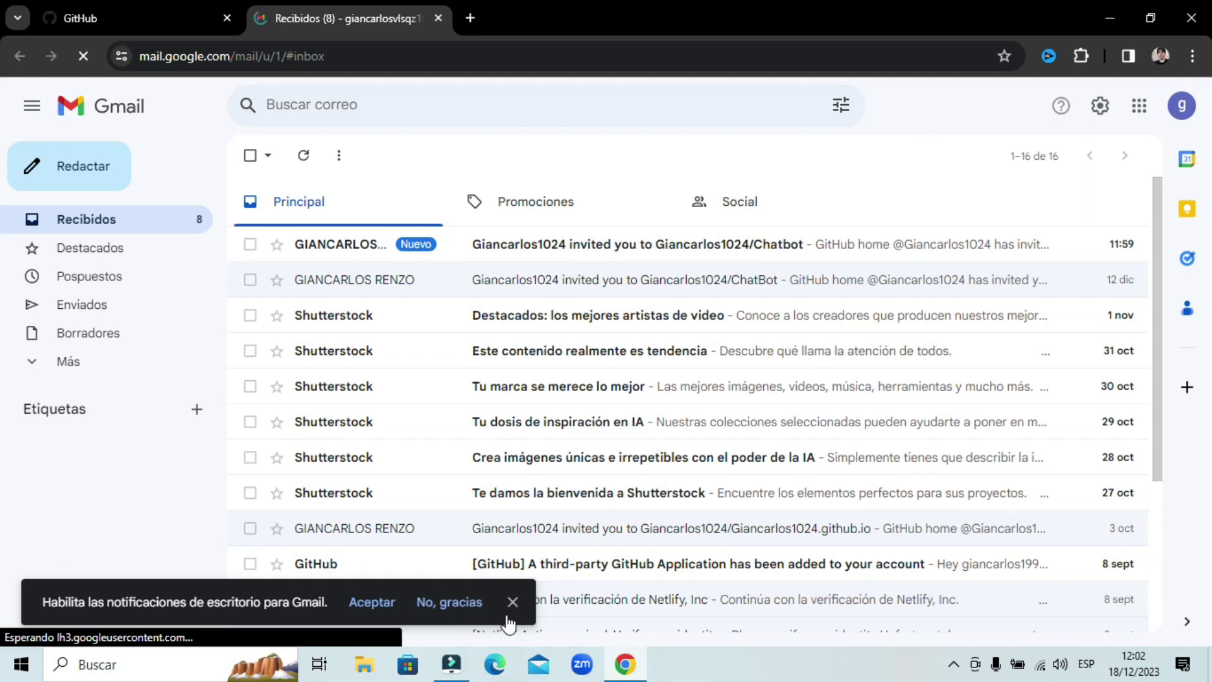
left_click(511, 601)
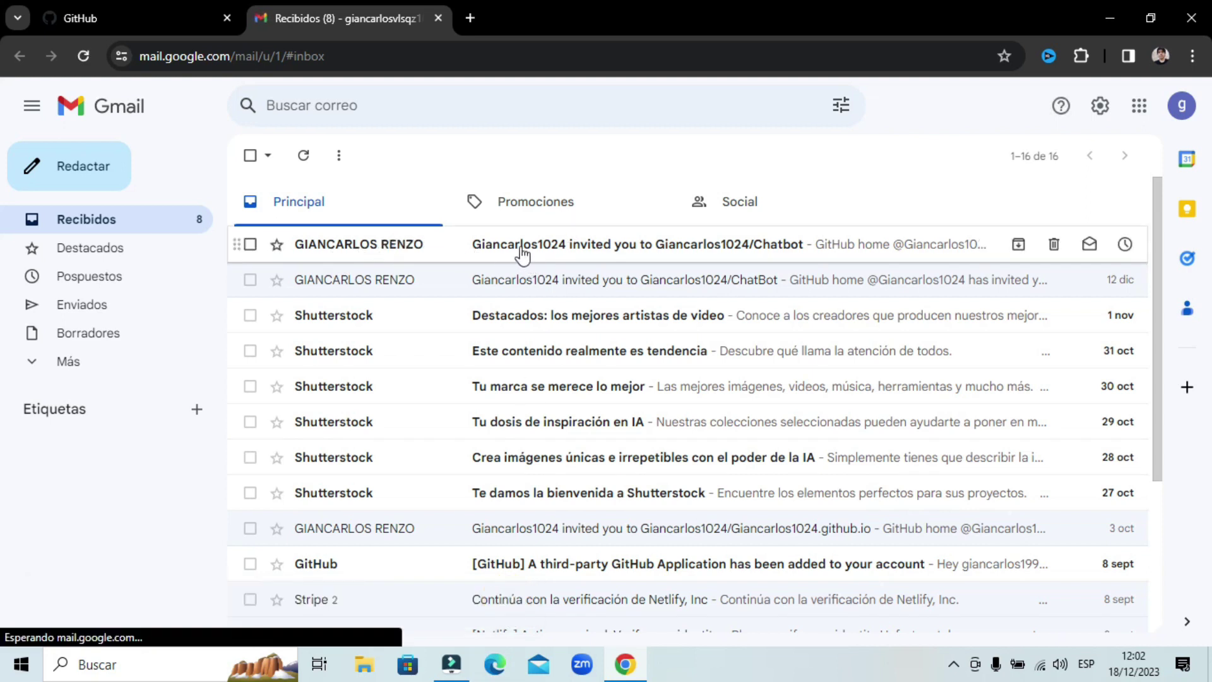
- Read the 'invited you to Chatbot' email and follow its View invitation link to GitHub
left_click(557, 251)
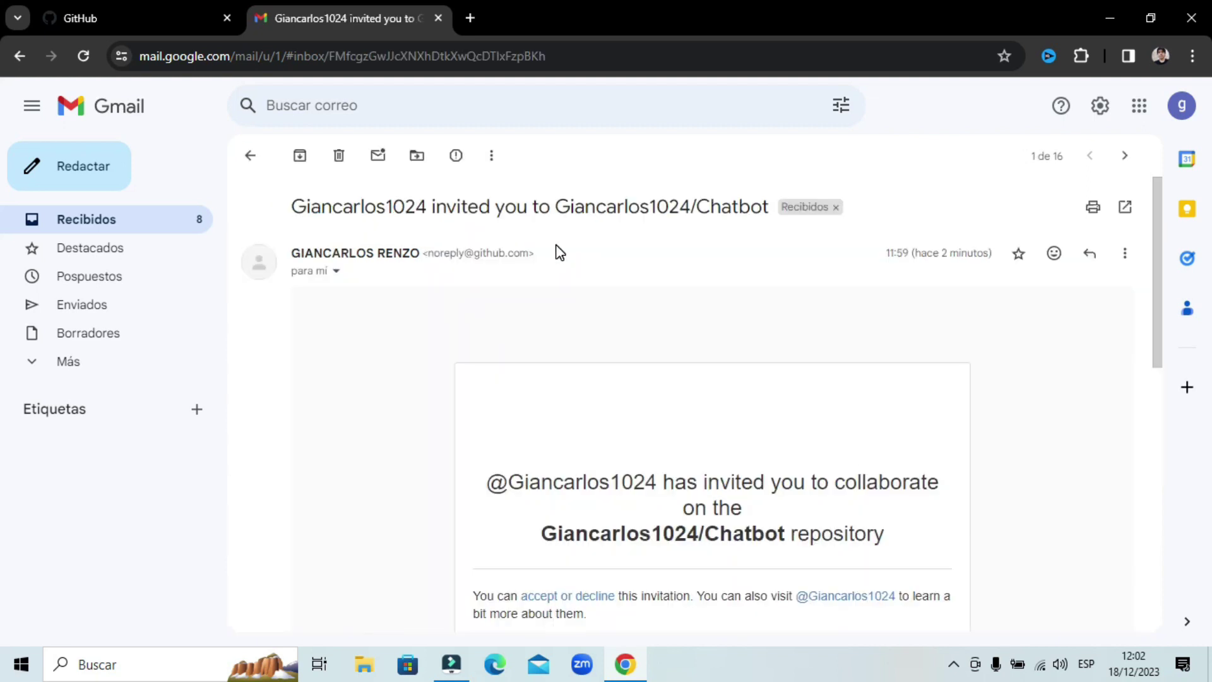
scroll(632, 398, "down", 1)
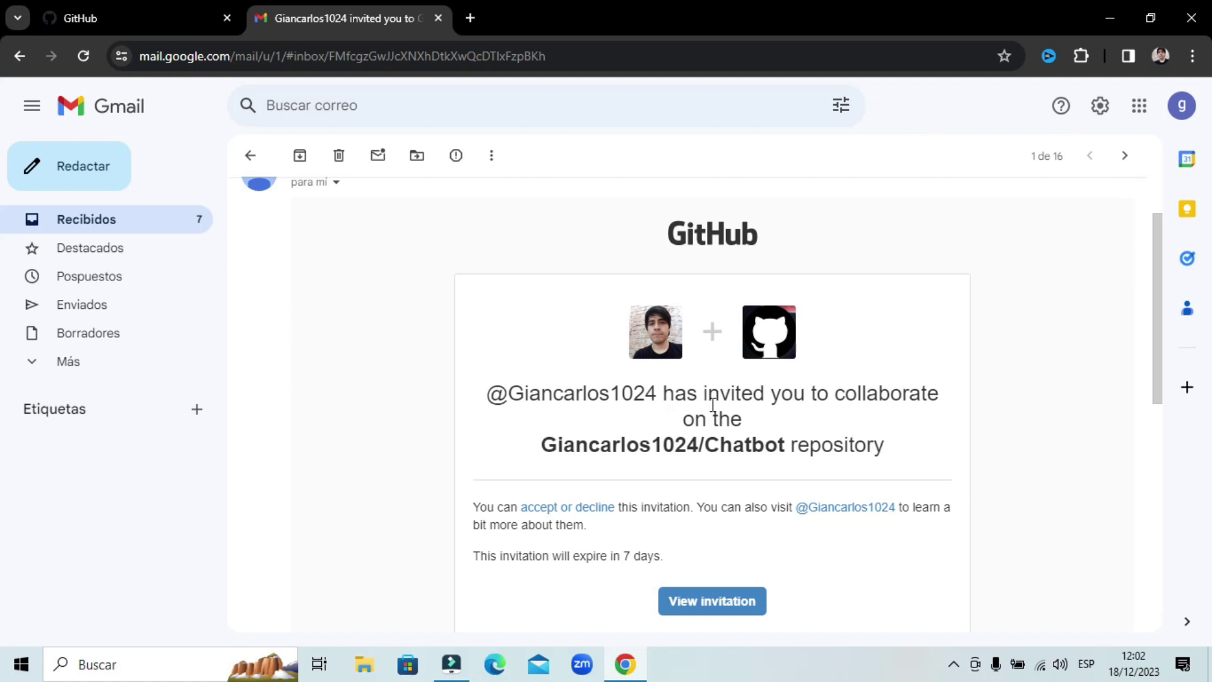
scroll(714, 405, "down", 1)
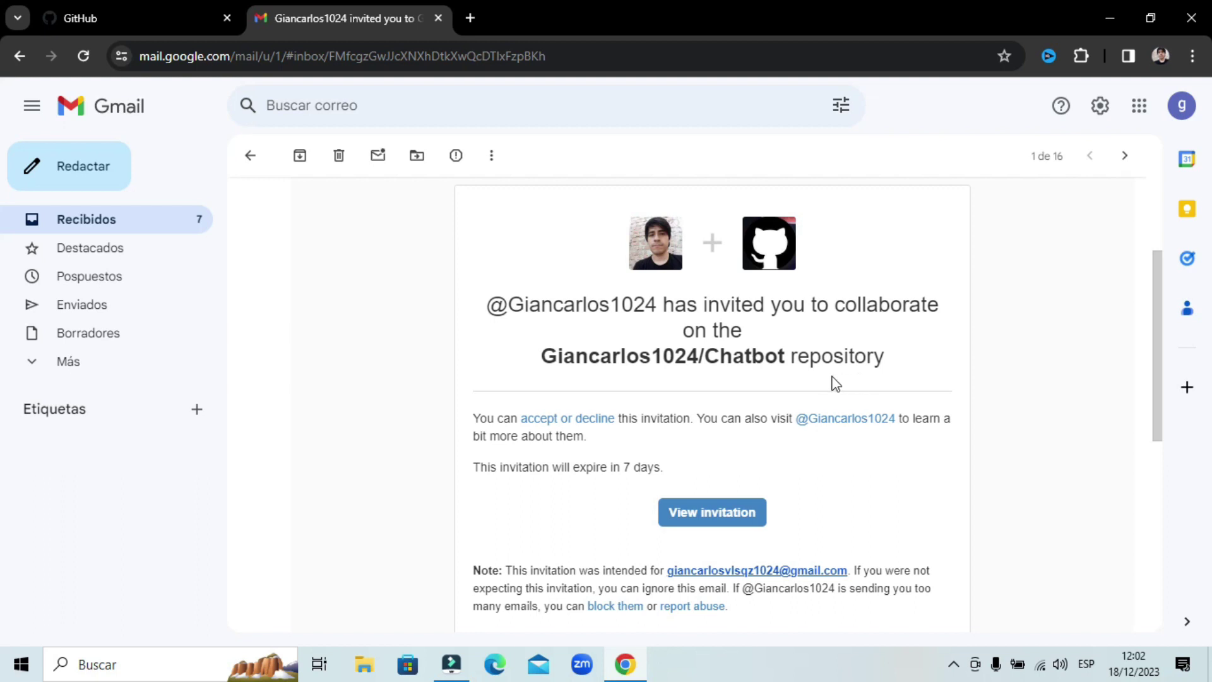
scroll(814, 379, "down", 1)
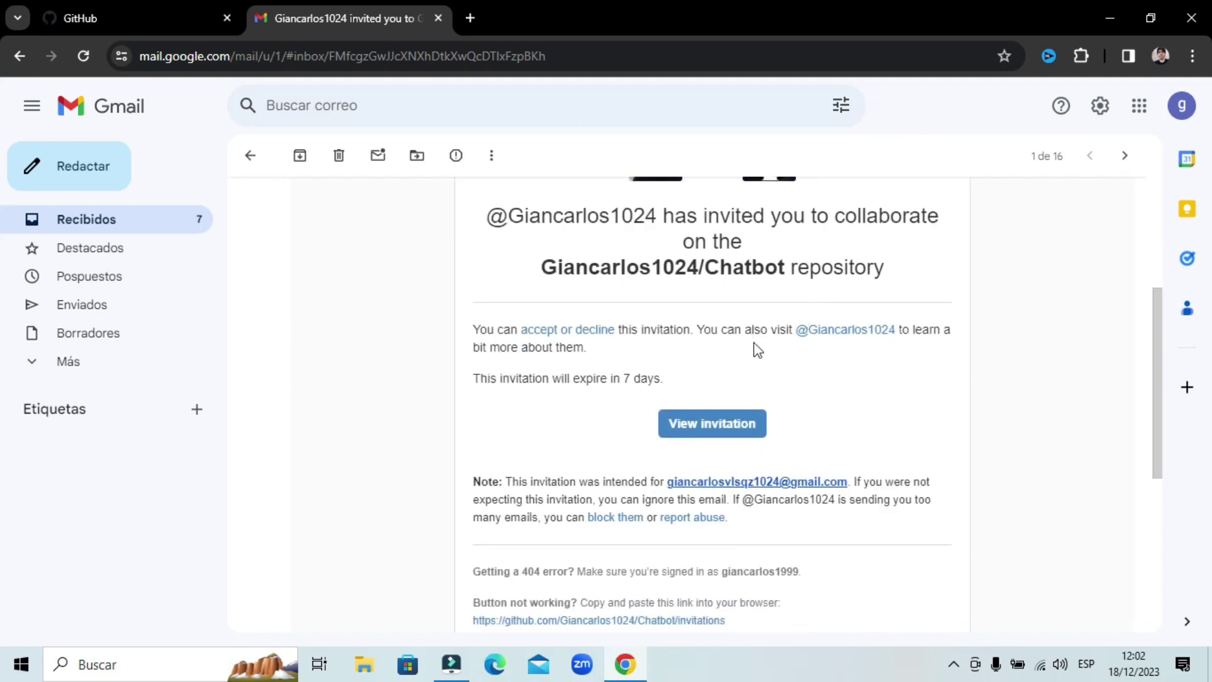
right_click(861, 396)
left_click(907, 406)
scroll(749, 519, "up", 1)
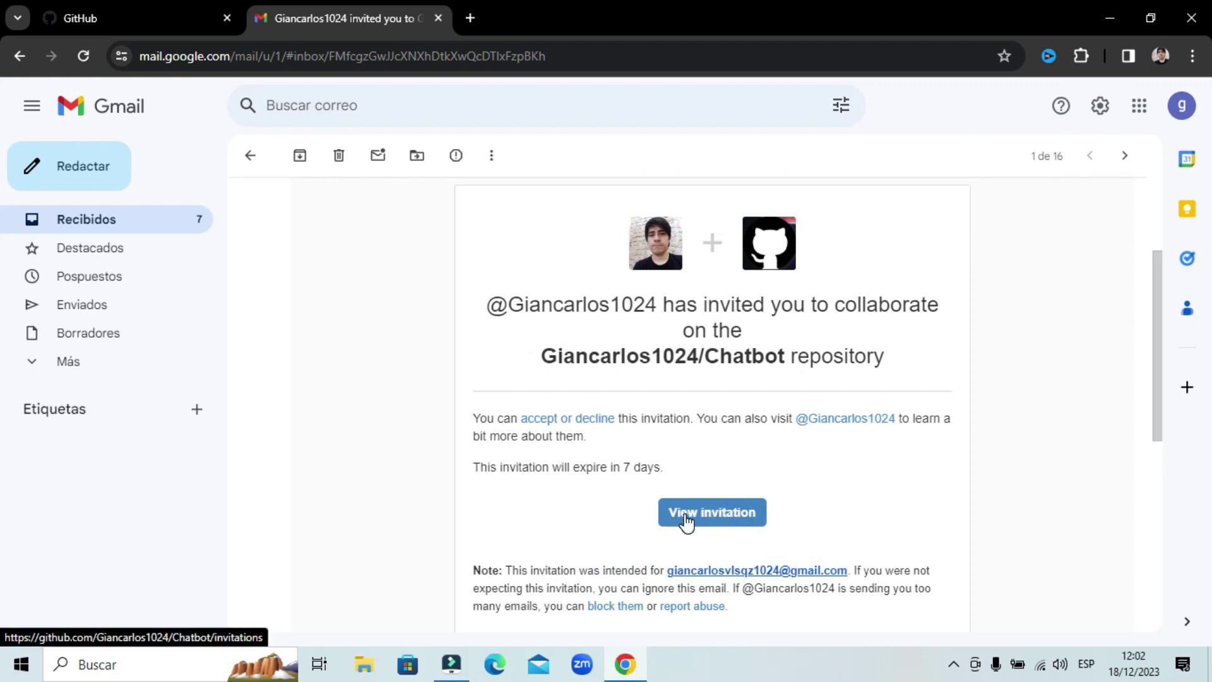
left_click(713, 514)
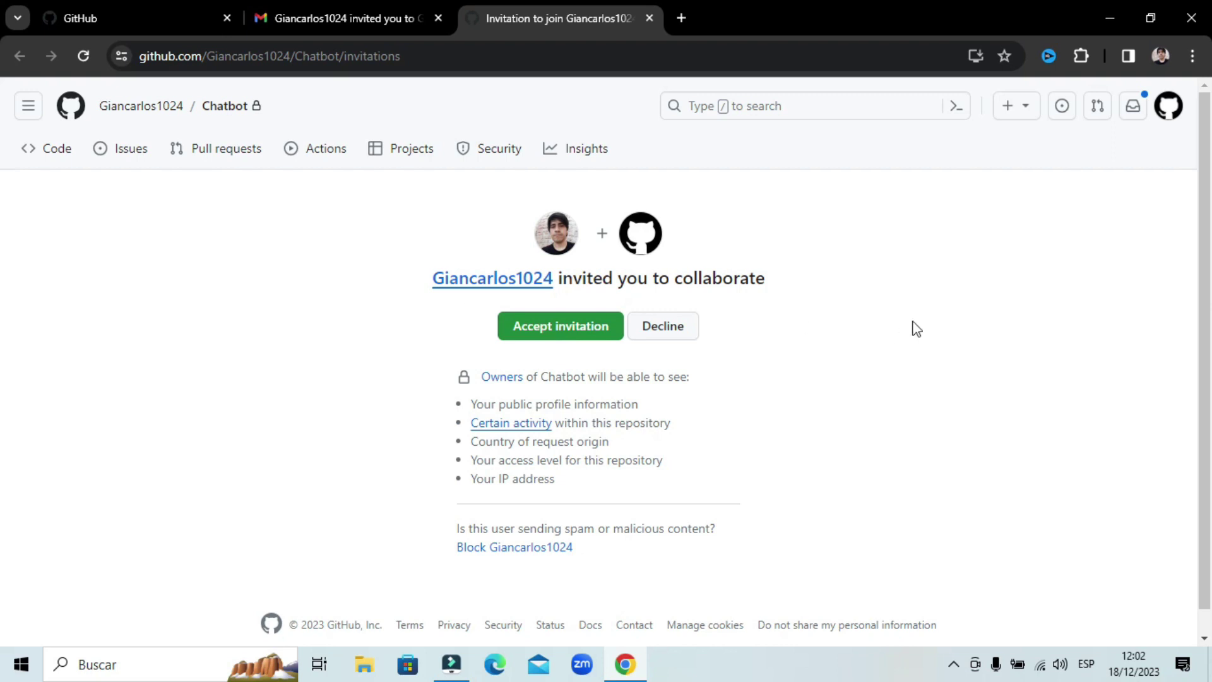
- Translate the invitation page into Spanish and accept the Chatbot invitation with 'Aceptar la invitación'
right_click(929, 260)
left_click(771, 548)
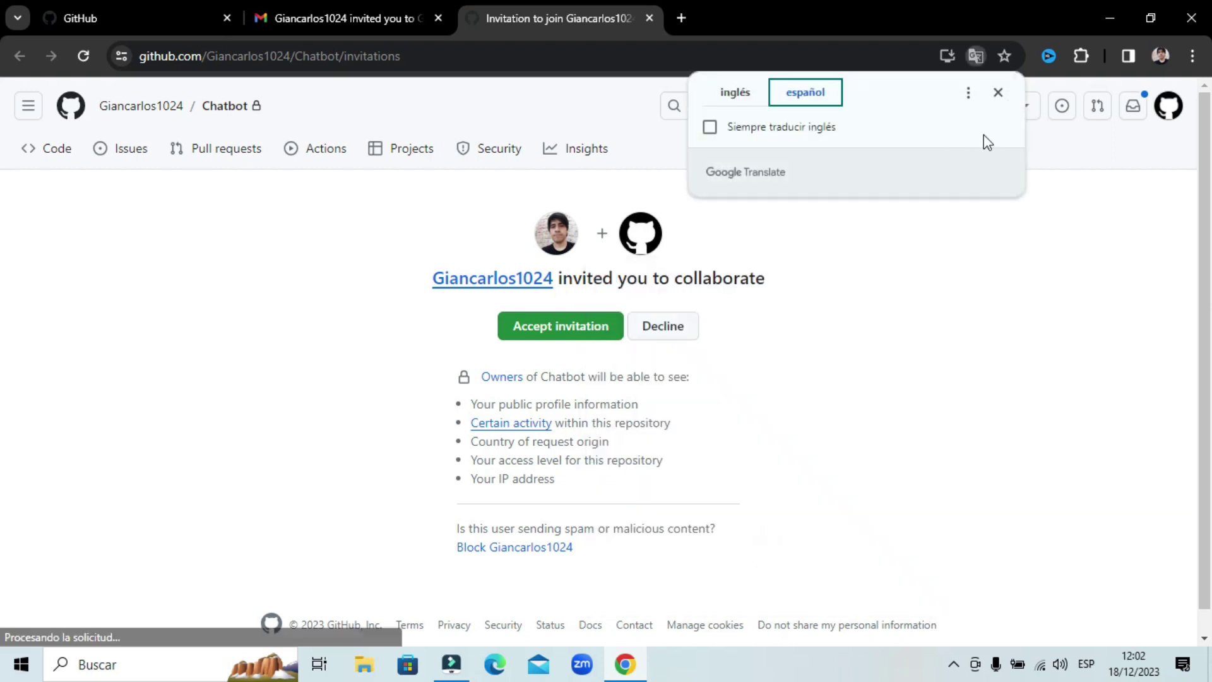
left_click(998, 92)
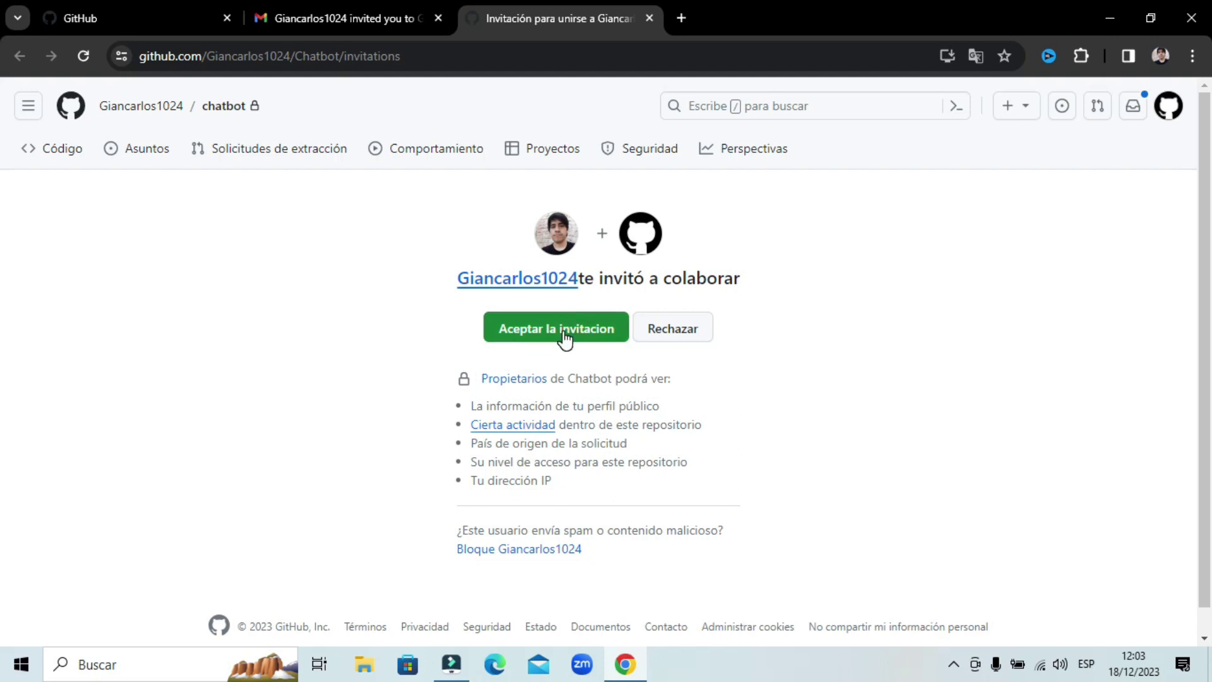
left_click(564, 339)
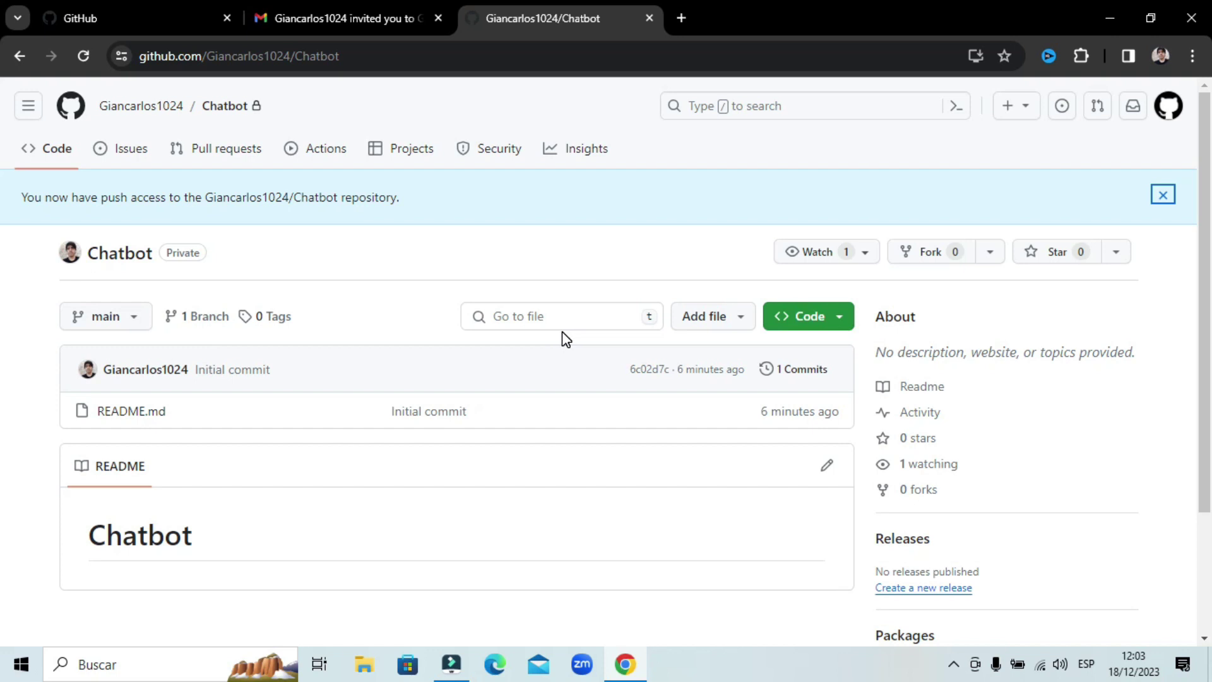
- Translate the Chatbot repository page into Spanish with 'Traducir al español' from the right-click menu
scroll(520, 305, "down", 1)
scroll(274, 387, "up", 1)
right_click(548, 224)
left_click(625, 513)
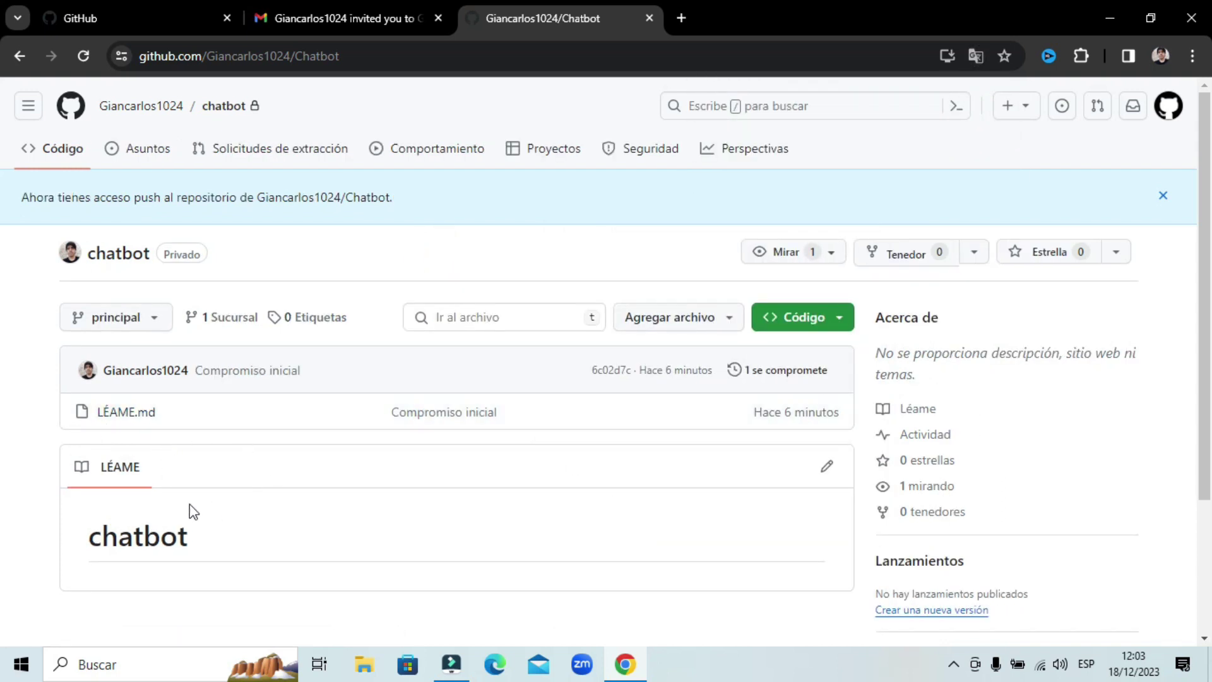
left_click(318, 535)
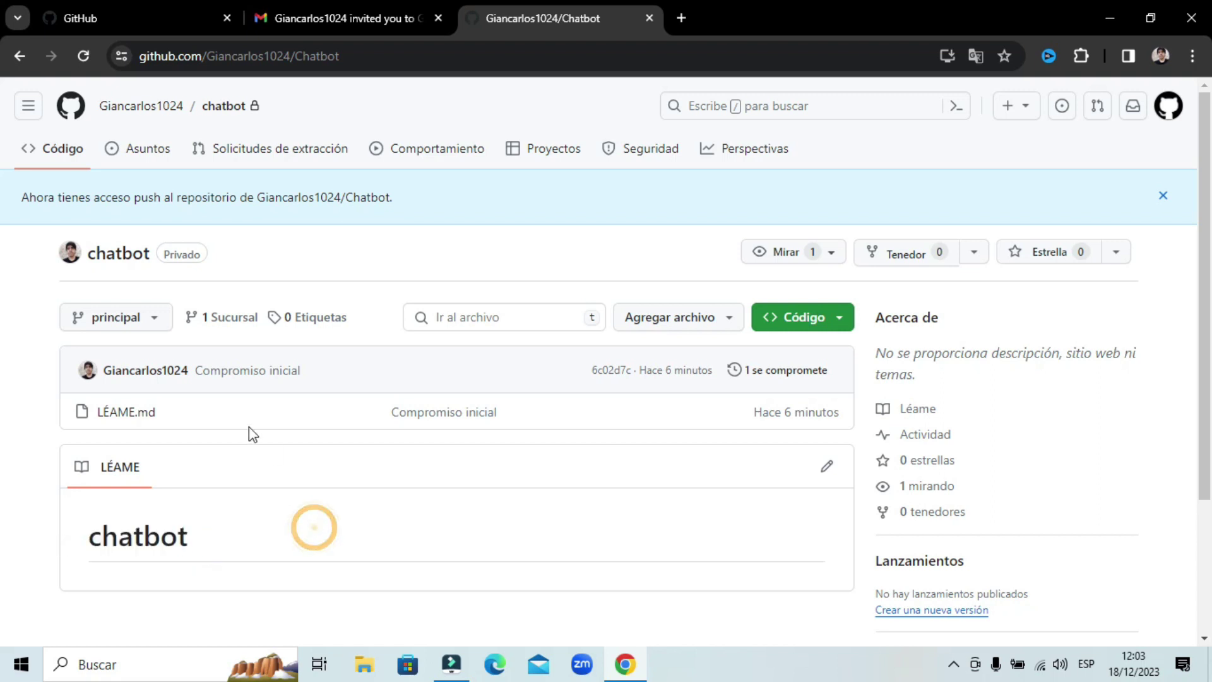